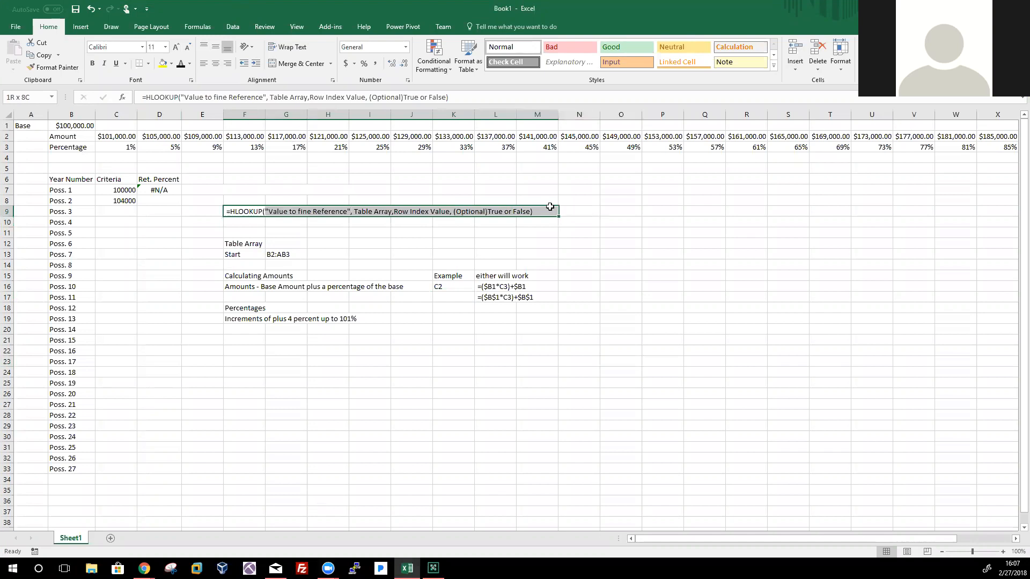
Highlight the HLOOKUP syntax line in F9:M9 with a yellow fill
{"action": "left_click", "coordinate": [162, 63]}
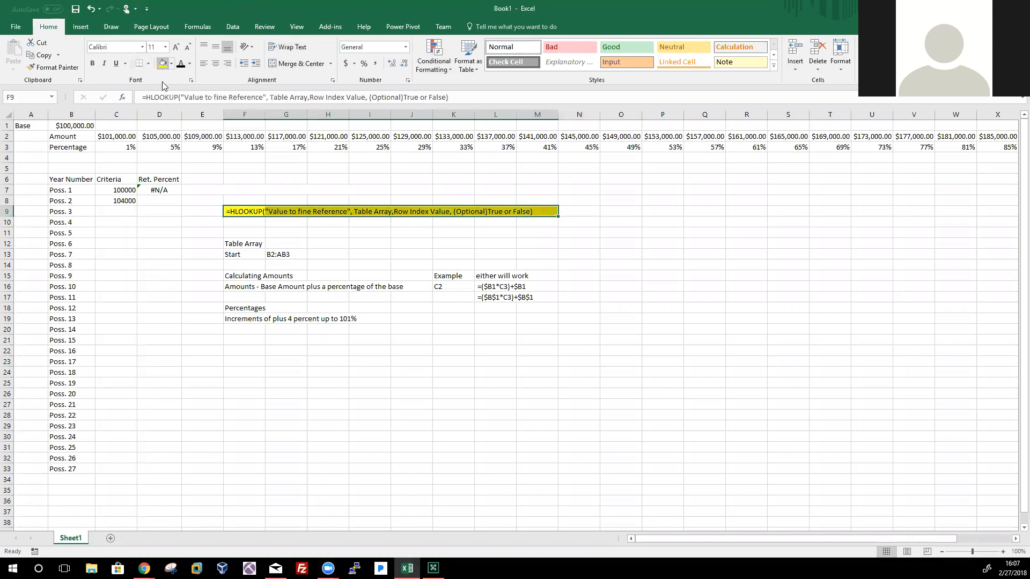
{"action": "left_click", "coordinate": [410, 255]}
{"action": "left_click", "coordinate": [254, 210]}
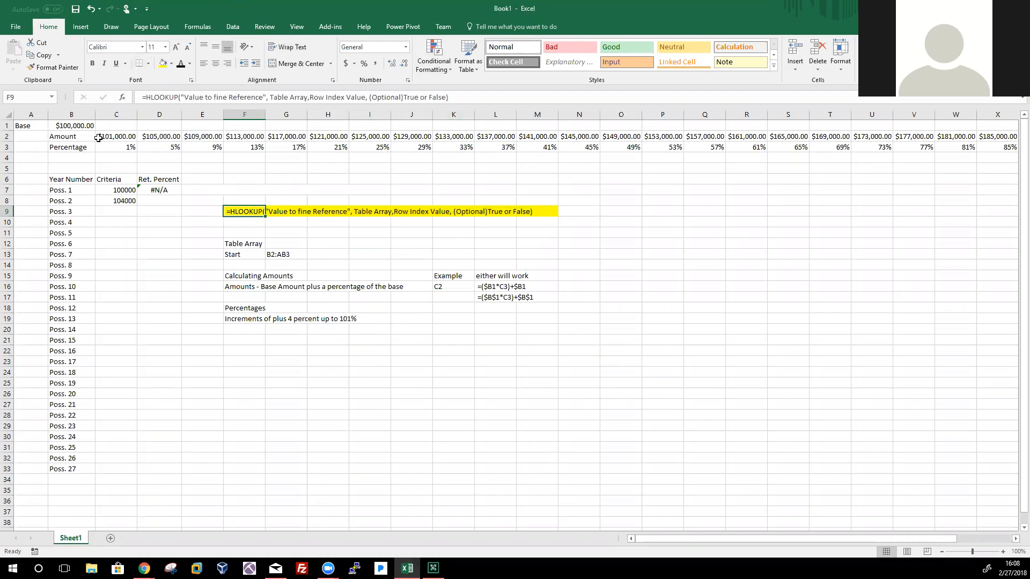
Examine the base amount in B1, the Amount and Percentage rows, and the Criteria and Ret. Percent columns
{"action": "left_click", "coordinate": [72, 153]}
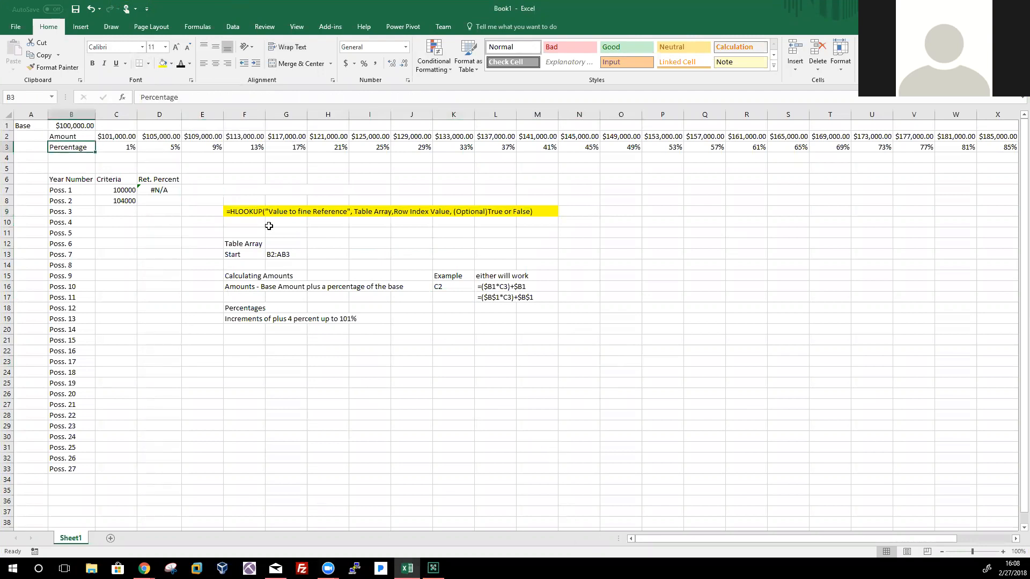
{"action": "left_click", "coordinate": [59, 127]}
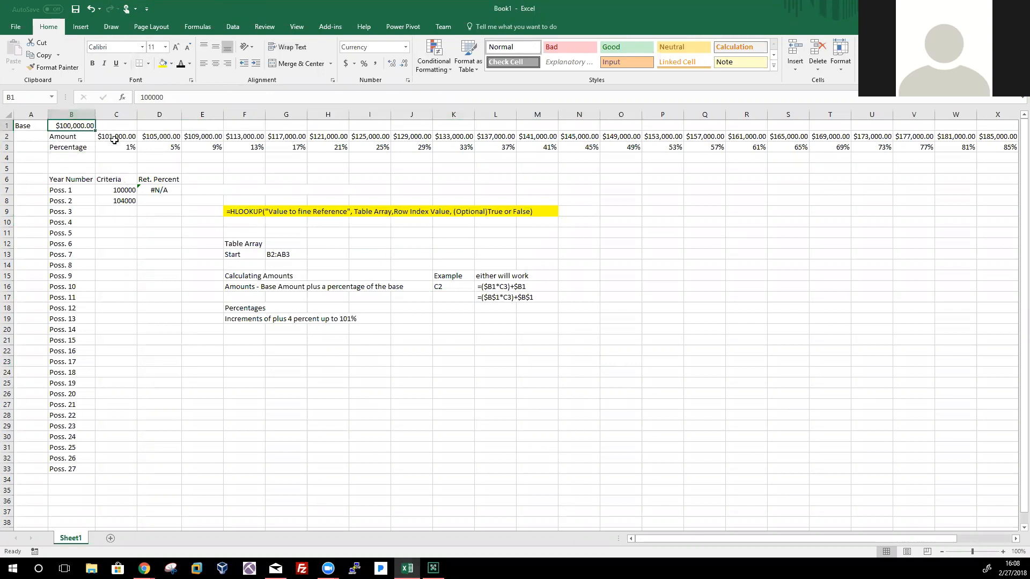
{"action": "left_click_drag", "start_coordinate": [113, 147], "coordinate": [954, 125]}
{"action": "left_click", "coordinate": [221, 192]}
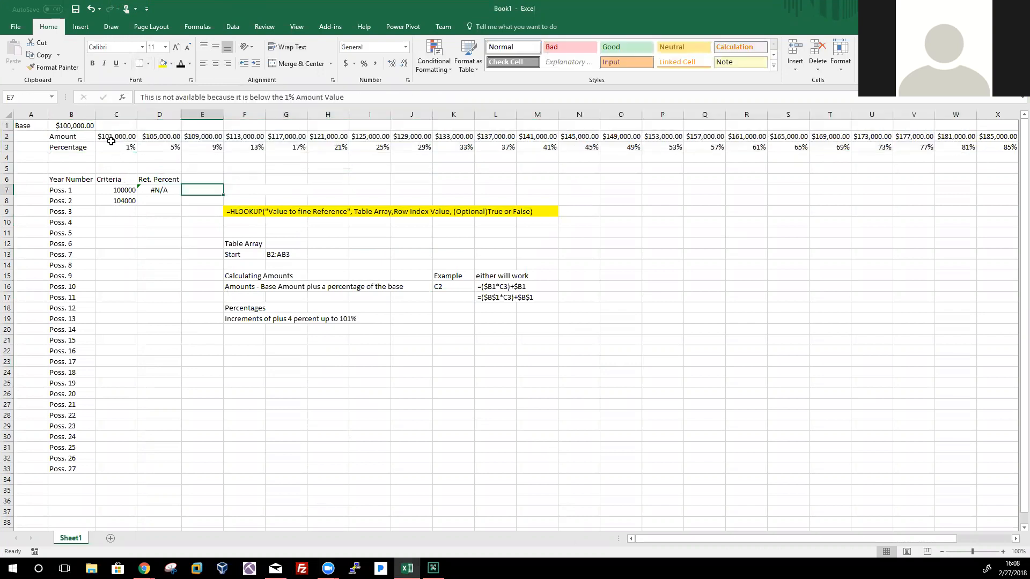
{"action": "left_click", "coordinate": [71, 126]}
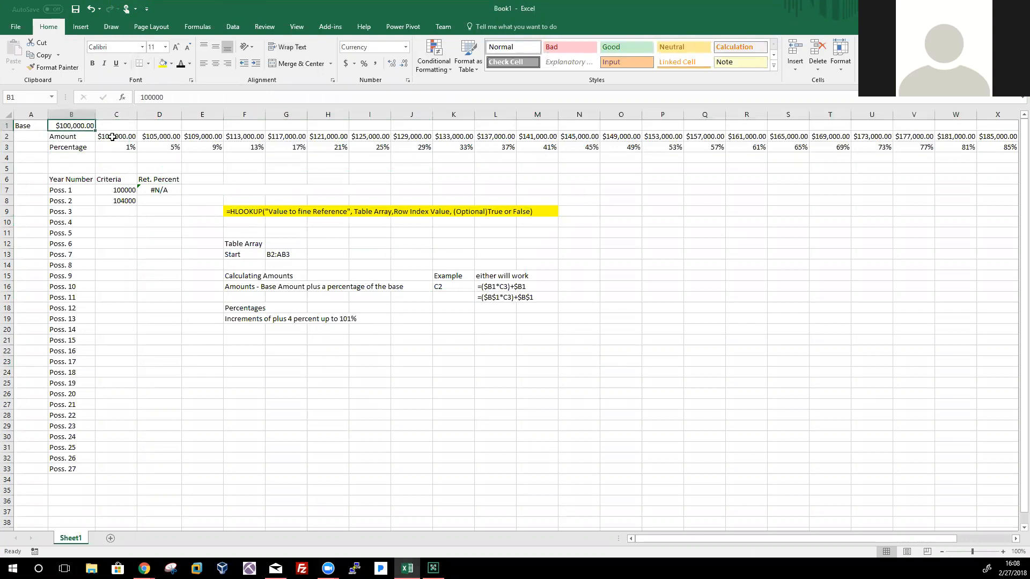
{"action": "left_click_drag", "start_coordinate": [754, 536], "coordinate": [689, 540]}
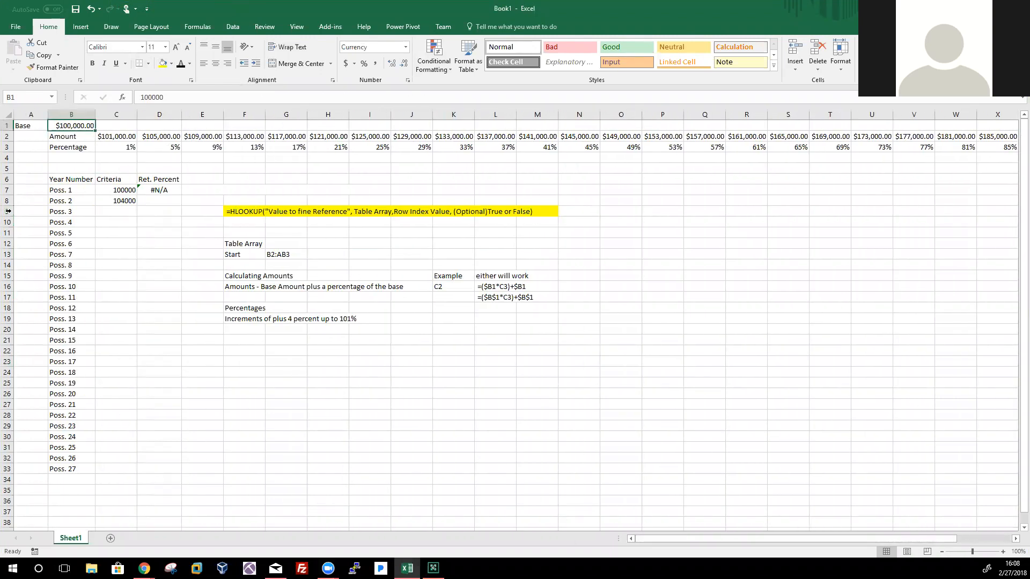
{"action": "left_click", "coordinate": [113, 188]}
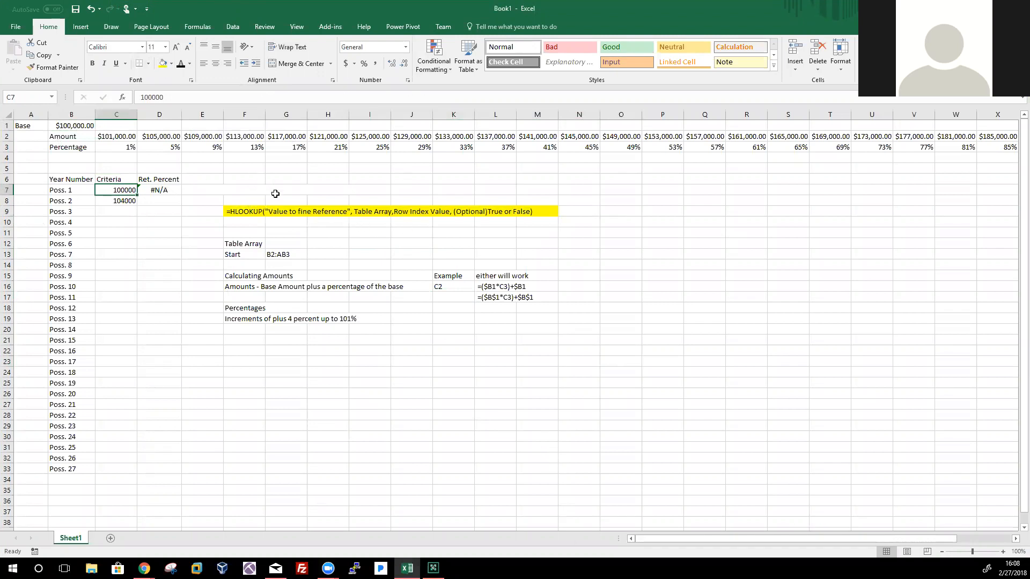
{"action": "left_click", "coordinate": [123, 200]}
{"action": "left_click", "coordinate": [118, 212]}
{"action": "left_click", "coordinate": [116, 190]}
{"action": "left_click", "coordinate": [169, 178]}
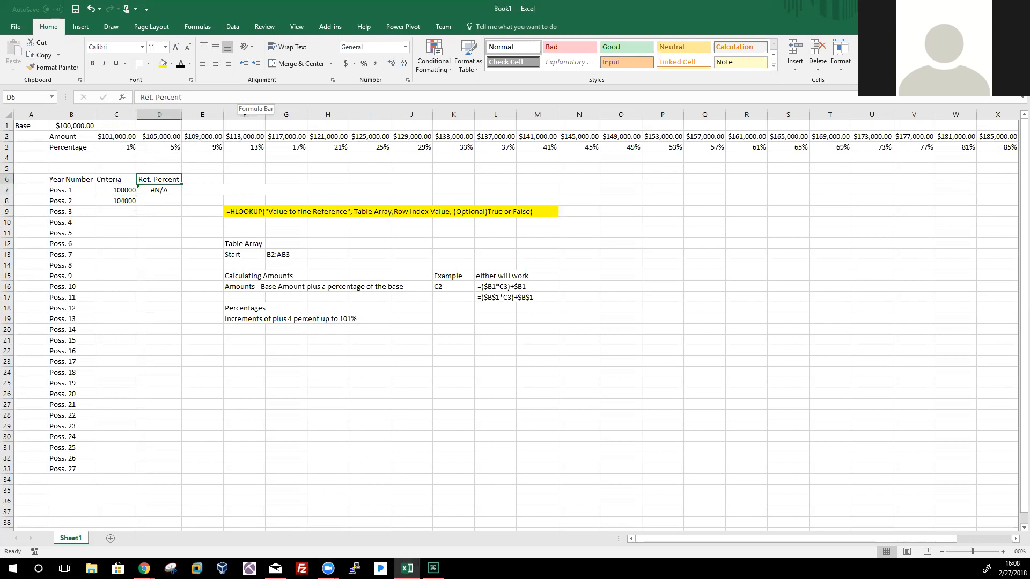
Inspect the HLOOKUP formula in D7 and compare its criterion in C7 with the first amount in C2
{"action": "left_click", "coordinate": [126, 192]}
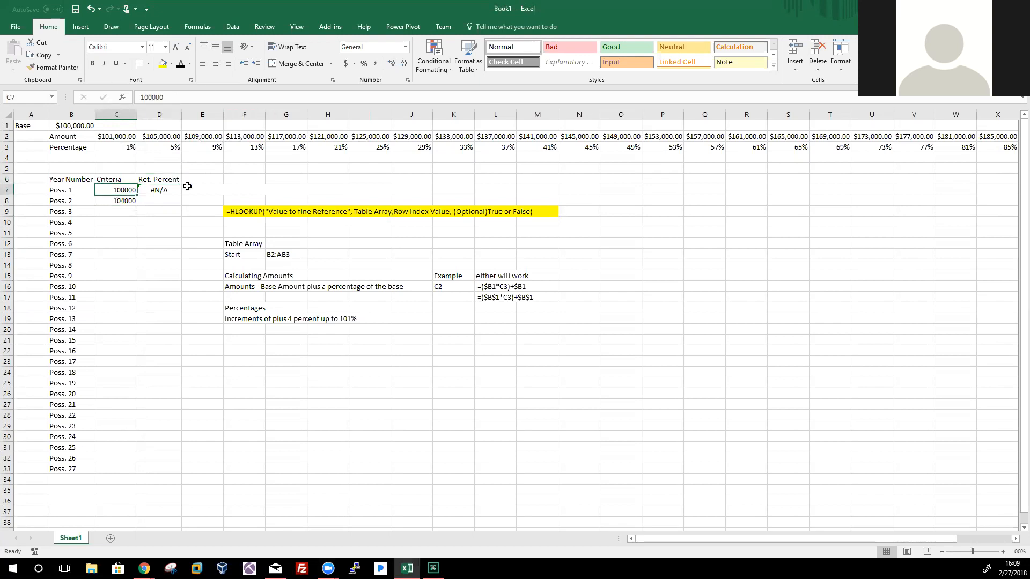
{"action": "left_click", "coordinate": [156, 192]}
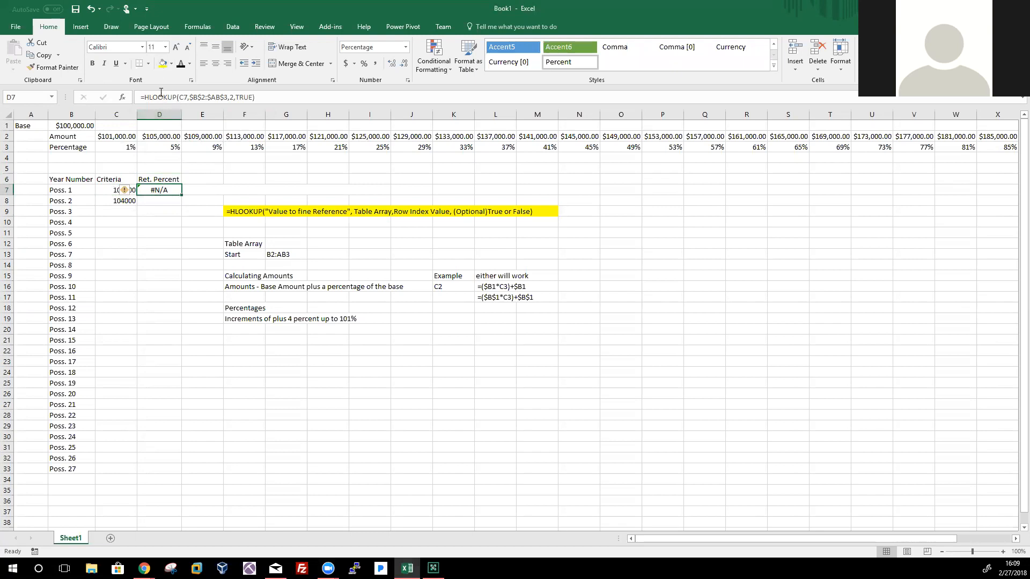
{"action": "left_click", "coordinate": [209, 192]}
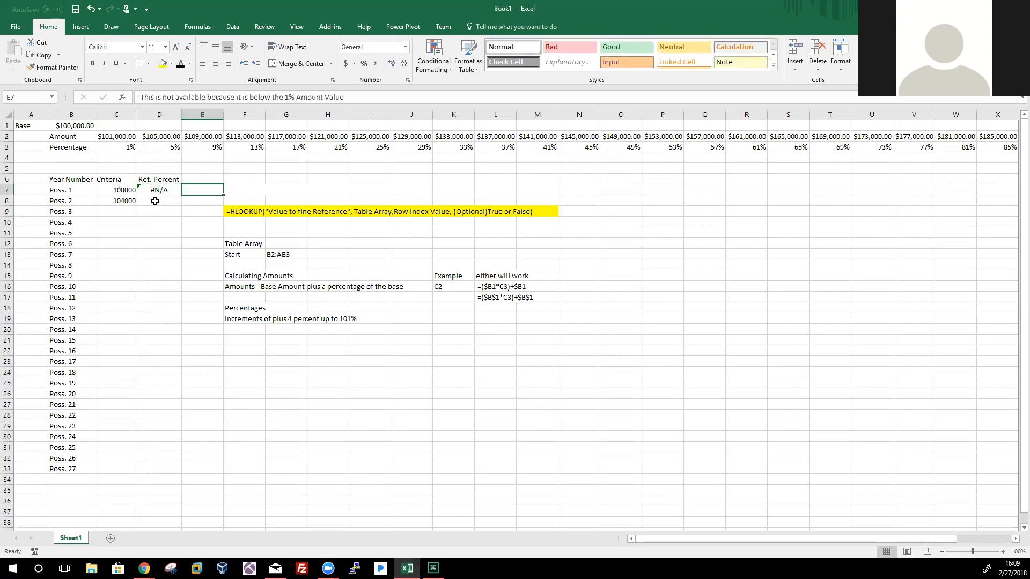
{"action": "left_click", "coordinate": [121, 192]}
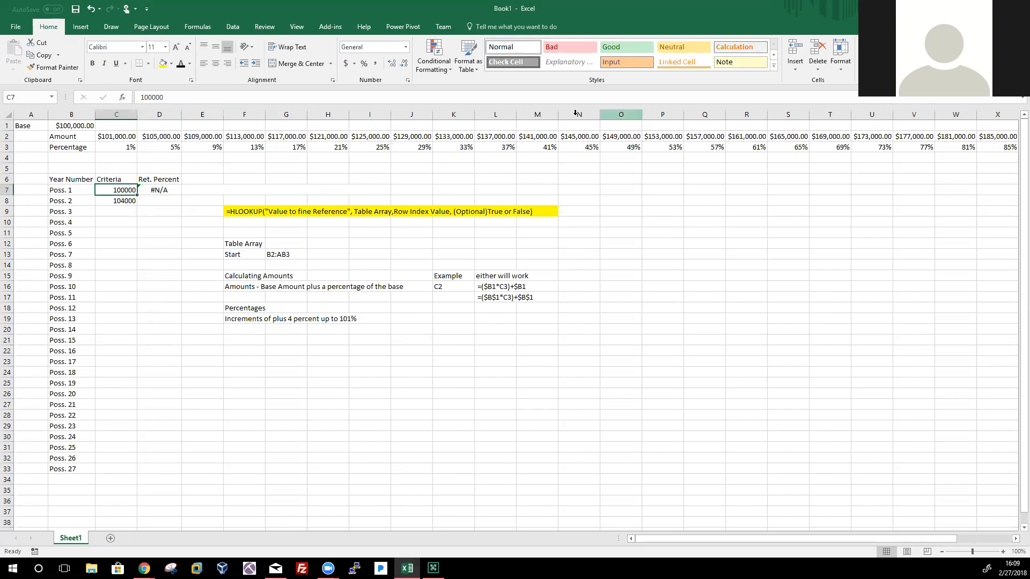
{"action": "left_click", "coordinate": [157, 191]}
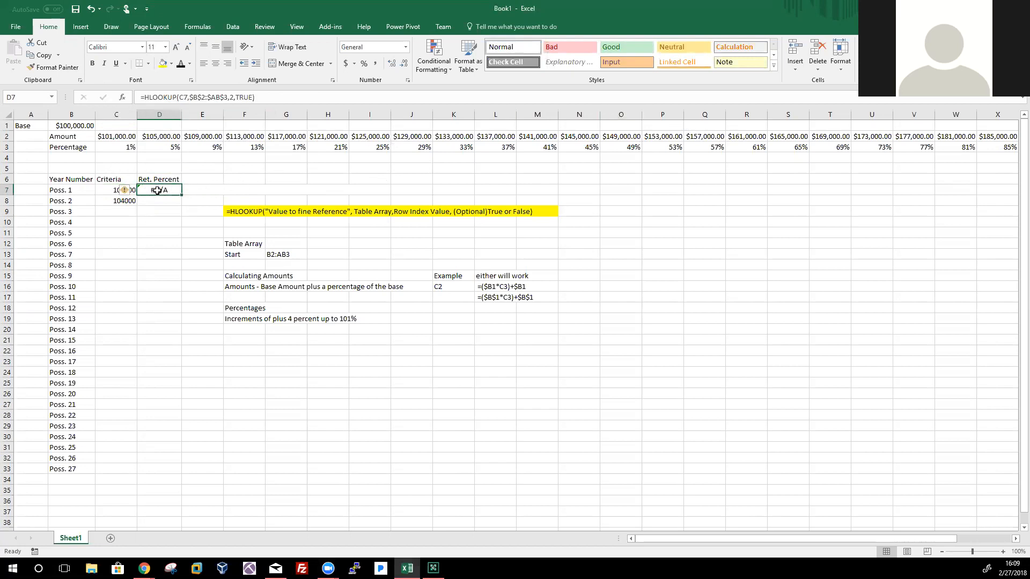
{"action": "left_click", "coordinate": [243, 96]}
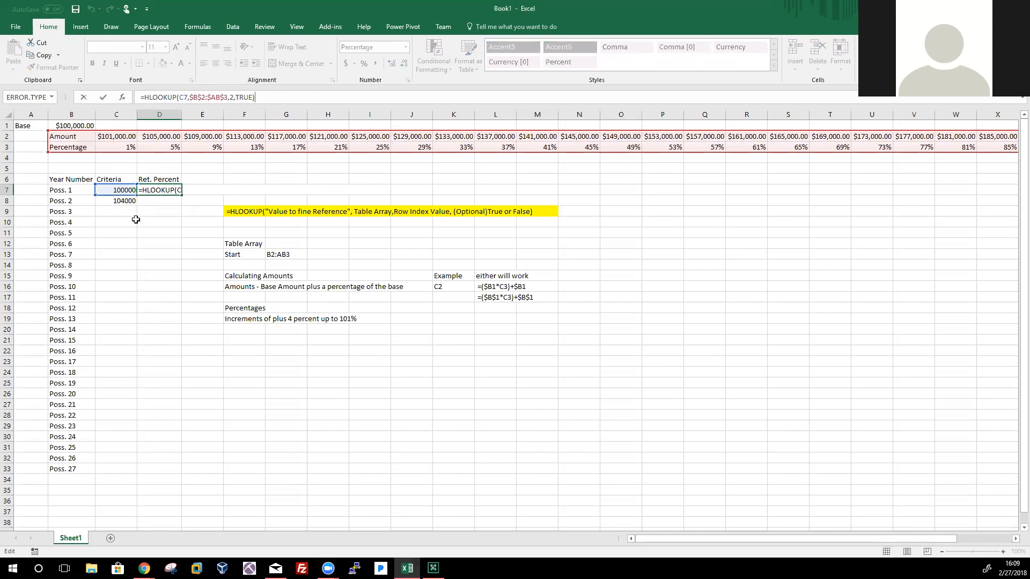
{"action": "key", "text": "Return"}
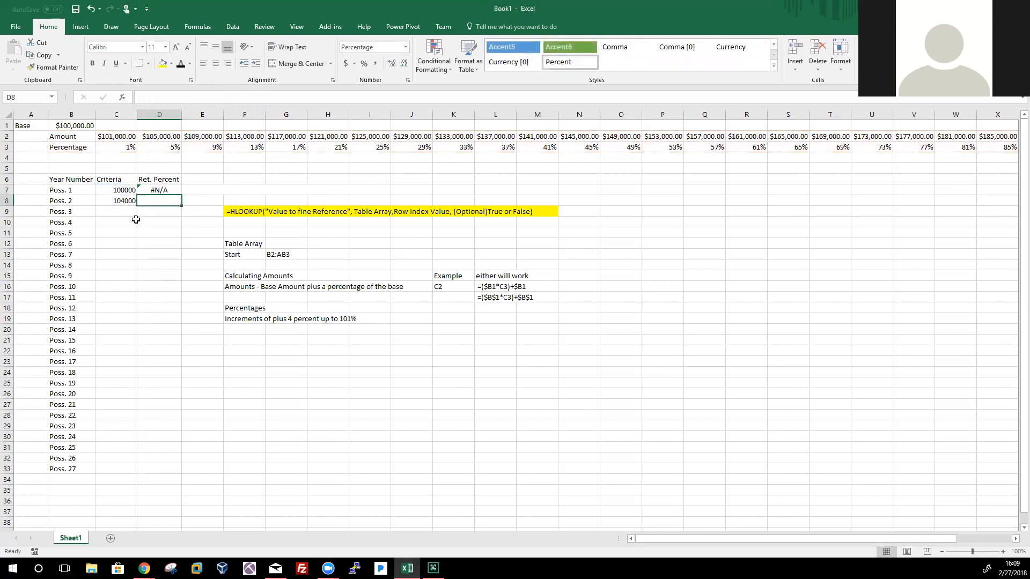
{"action": "left_click", "coordinate": [116, 188]}
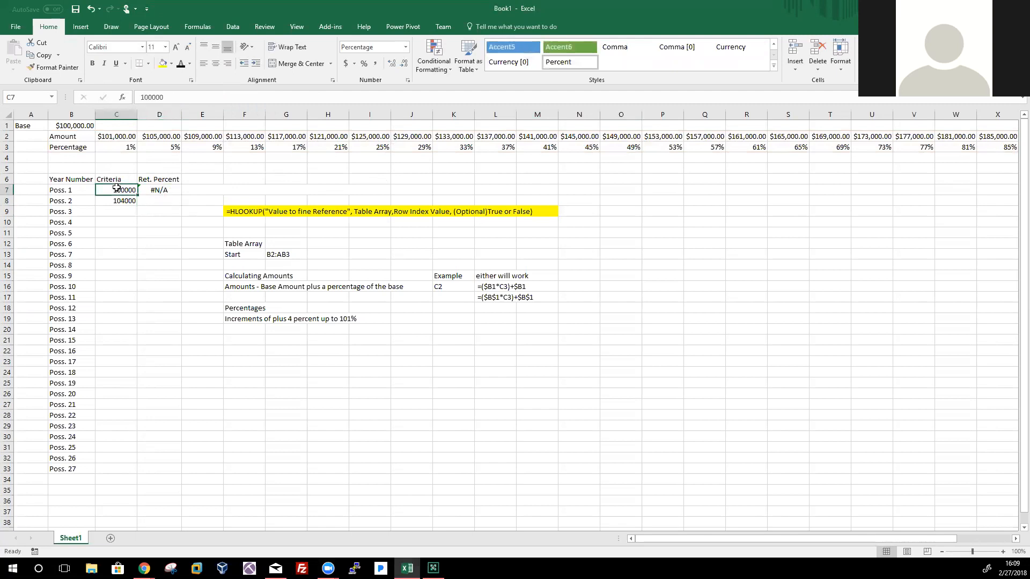
{"action": "left_click", "coordinate": [116, 137]}
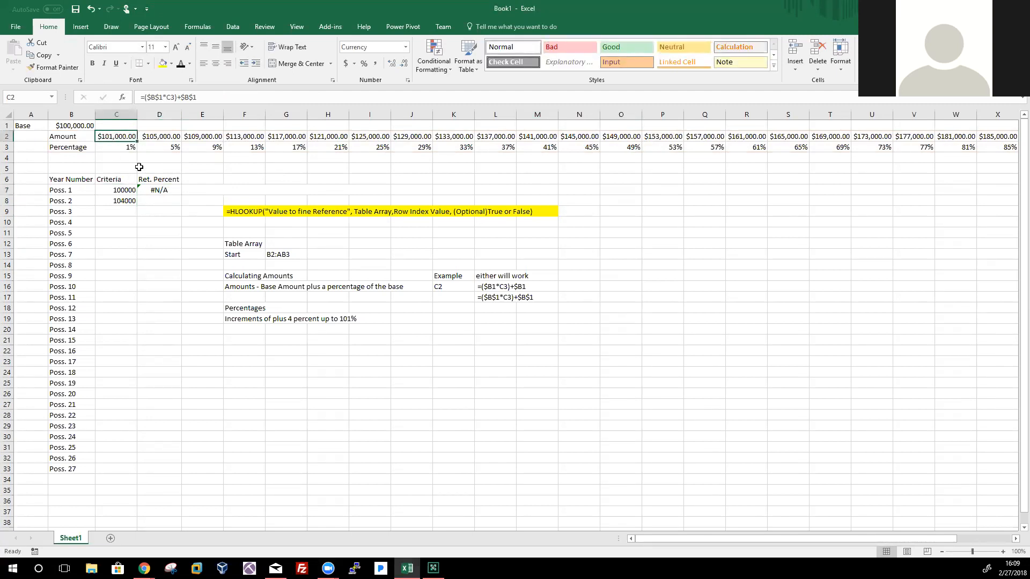
{"action": "left_click", "coordinate": [119, 190]}
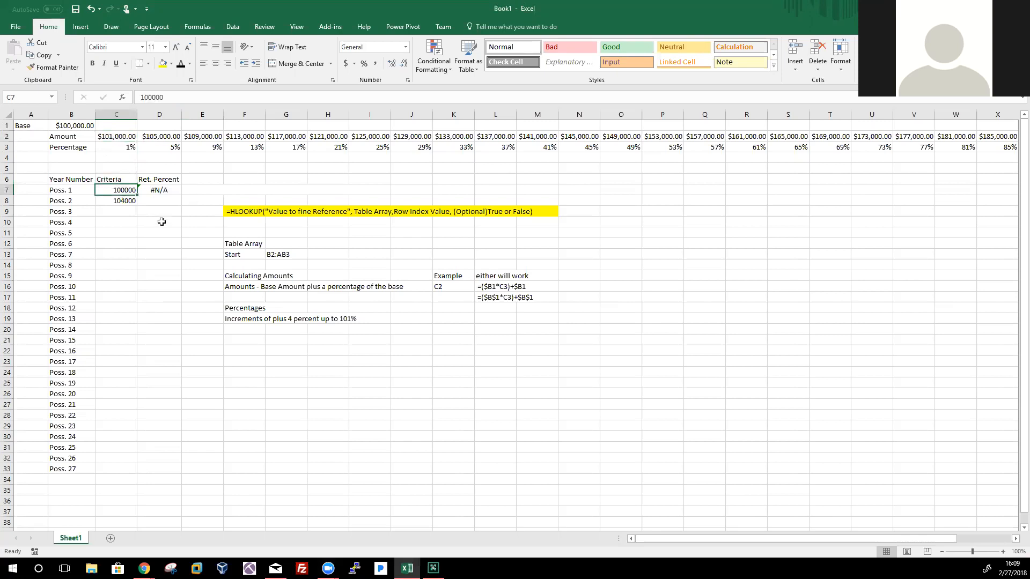
Copy the HLOOKUP formula from D7 down to D8 and compare its result with columns C and D of the lookup table
{"action": "left_click", "coordinate": [152, 190]}
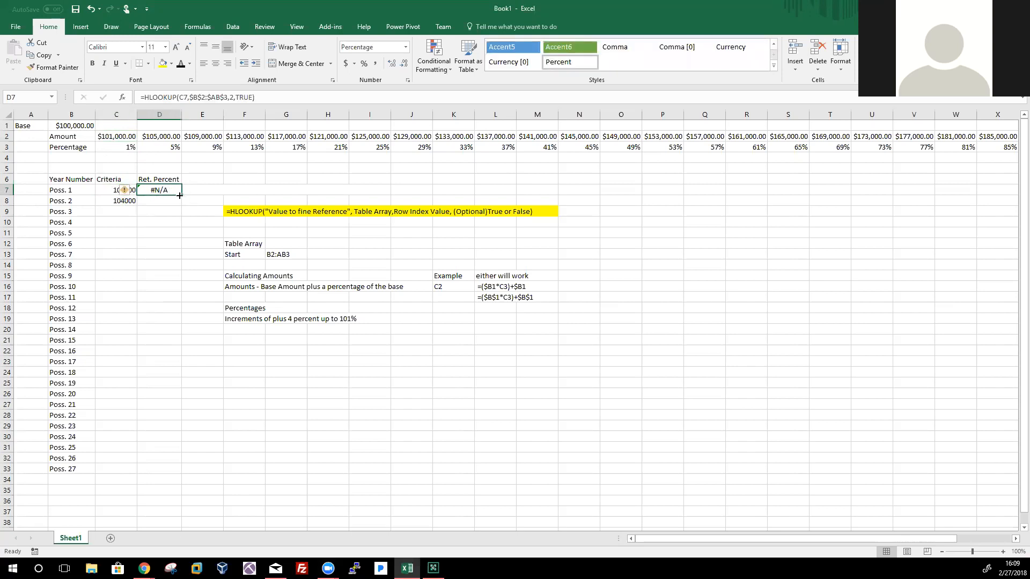
{"action": "left_click_drag", "start_coordinate": [182, 195], "coordinate": [181, 204]}
{"action": "left_click", "coordinate": [164, 199]}
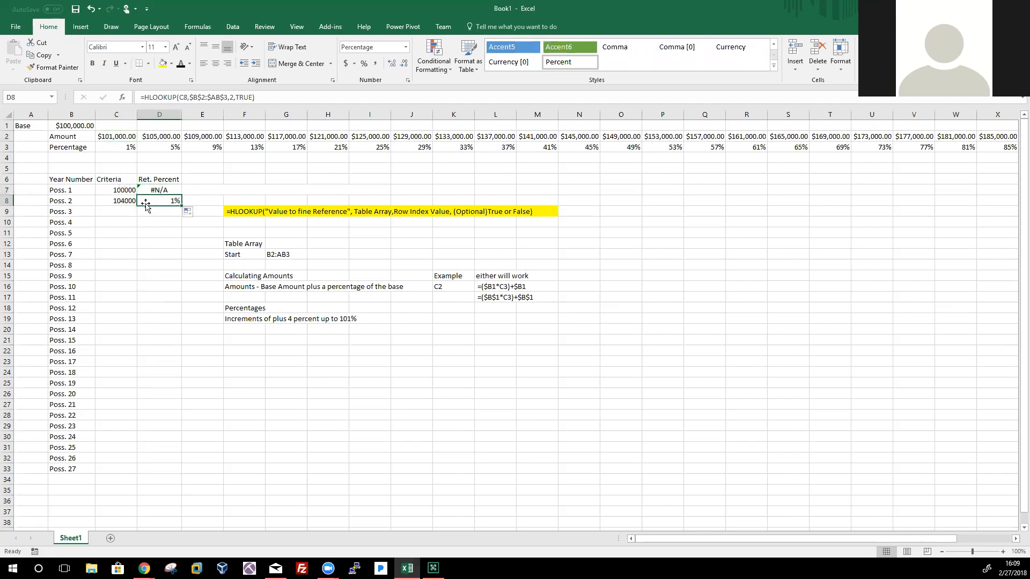
{"action": "left_click", "coordinate": [115, 134]}
{"action": "left_click", "coordinate": [117, 146]}
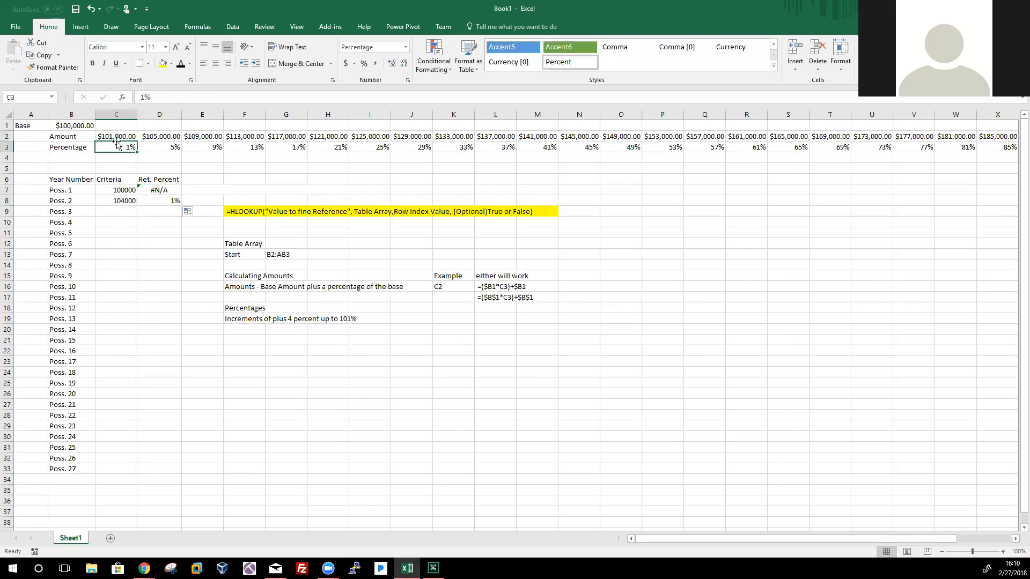
{"action": "left_click", "coordinate": [173, 145]}
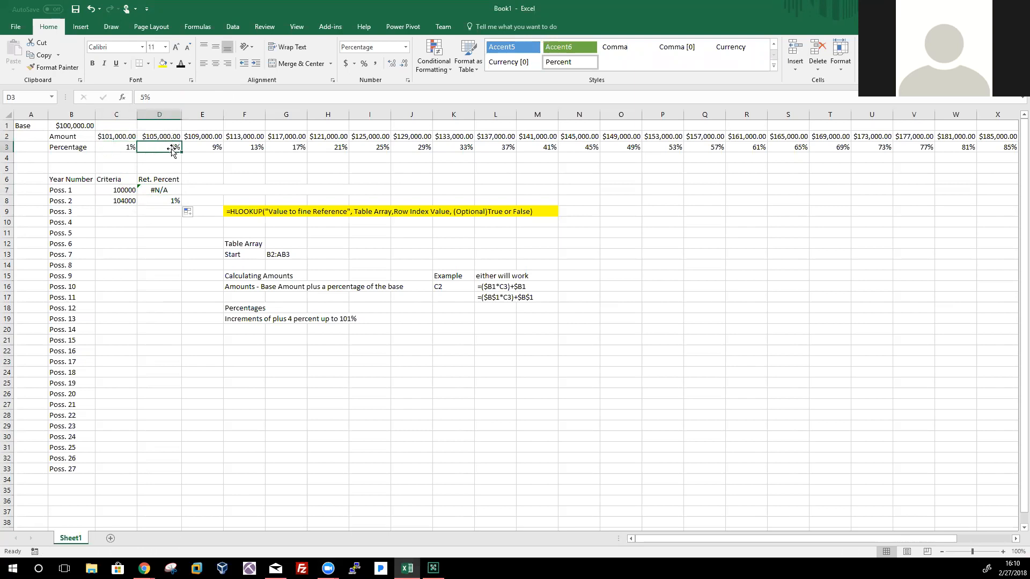
{"action": "left_click", "coordinate": [154, 197]}
Extend the Criteria series from C7:C8 down to C33 in increments of 4000, ending at 204000
{"action": "left_click", "coordinate": [131, 201]}
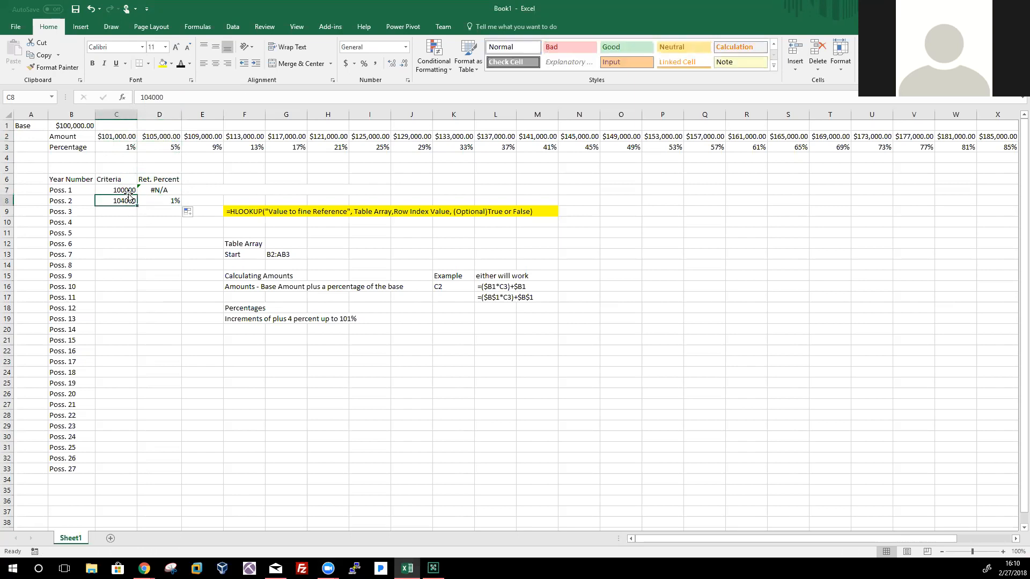
{"action": "left_click_drag", "start_coordinate": [129, 189], "coordinate": [112, 469]}
{"action": "left_click", "coordinate": [112, 469]}
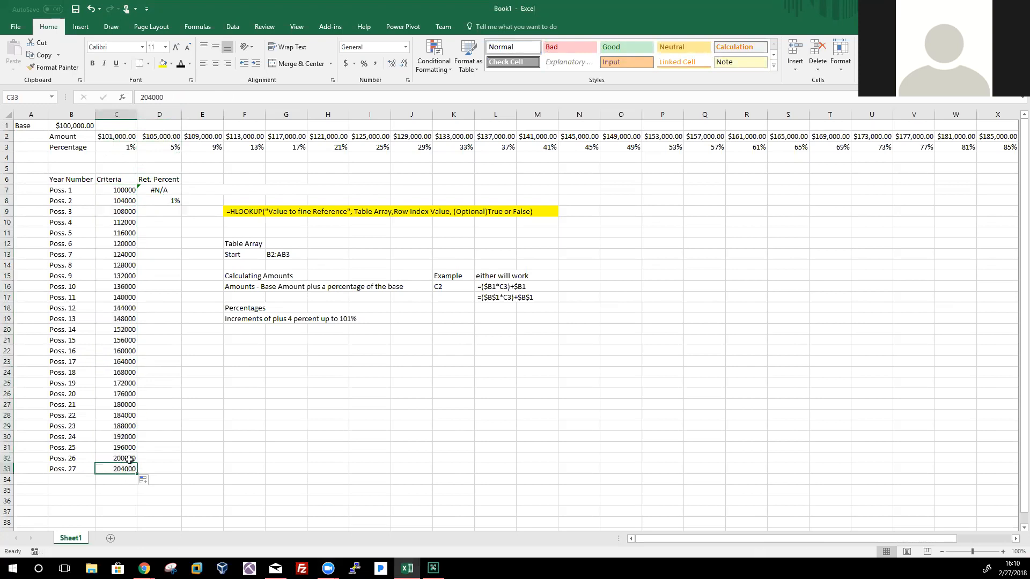
{"action": "left_click", "coordinate": [115, 277]}
{"action": "left_click", "coordinate": [116, 384]}
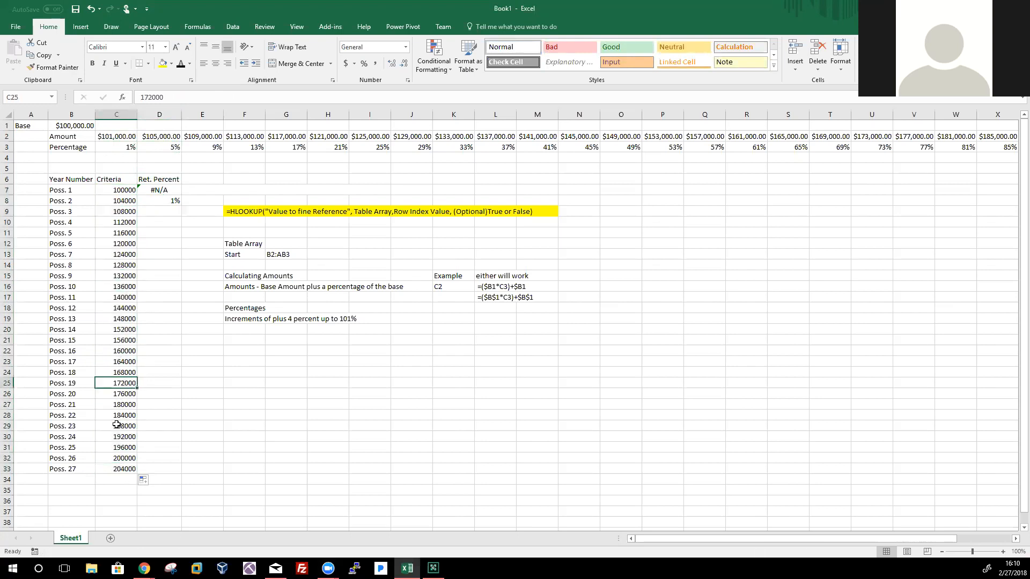
Fill the HLOOKUP formula from D7 down through D33 in the Ret. Percent column
{"action": "left_click", "coordinate": [171, 191]}
{"action": "left_click_drag", "start_coordinate": [182, 193], "coordinate": [189, 473]}
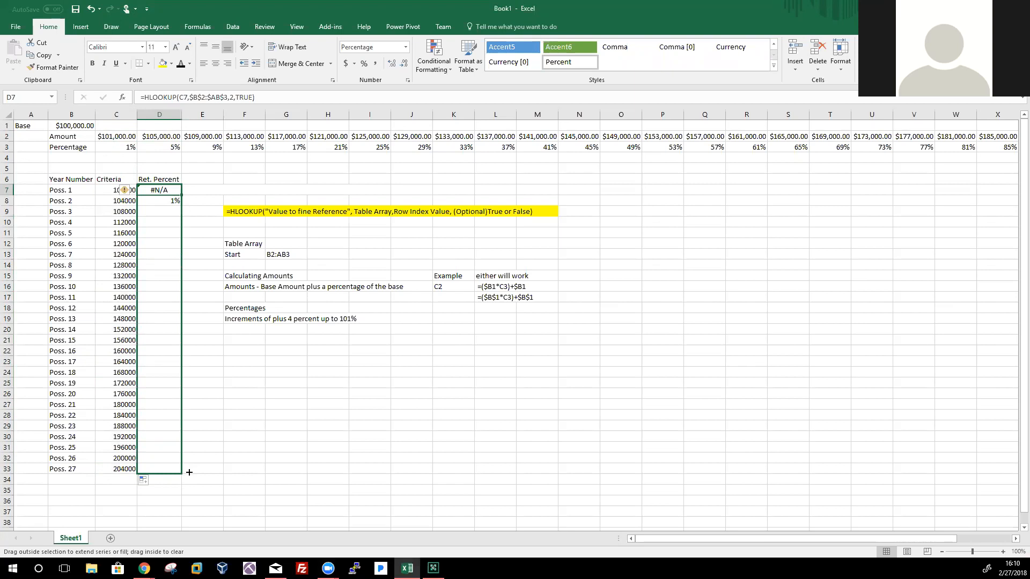
{"action": "left_click_drag", "start_coordinate": [189, 473], "coordinate": [189, 472]}
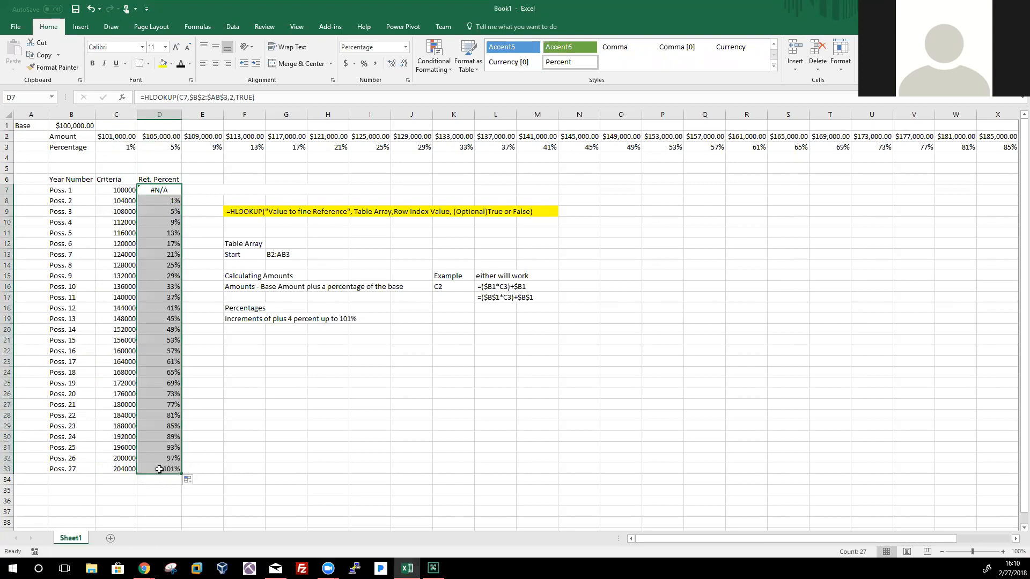
Compare the Poss. 7 criterion and returned percentage with the amounts and percentages in columns H and I of the lookup table
{"action": "left_click", "coordinate": [167, 267]}
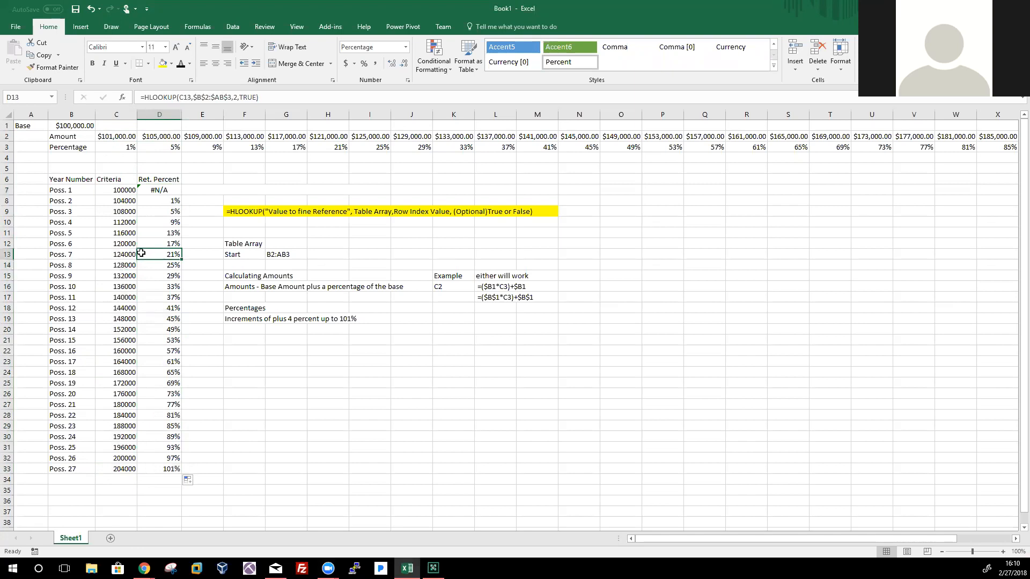
{"action": "left_click", "coordinate": [108, 255]}
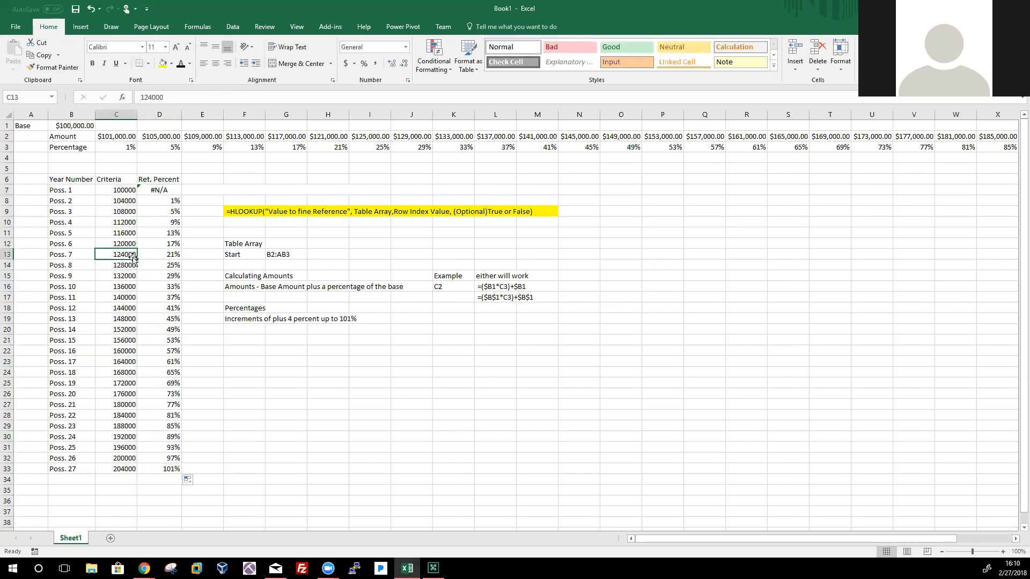
{"action": "left_click", "coordinate": [333, 139]}
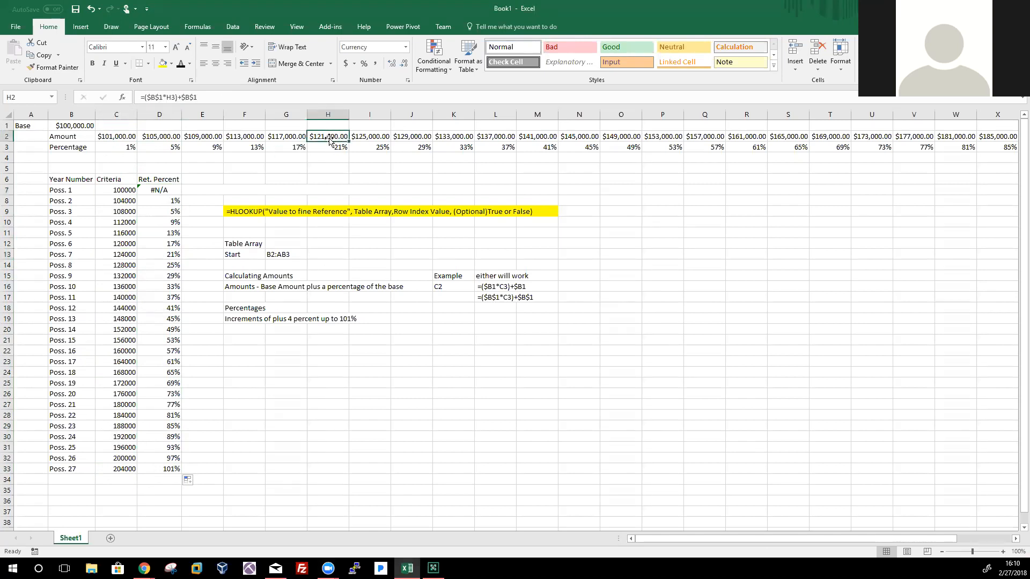
{"action": "left_click", "coordinate": [331, 146]}
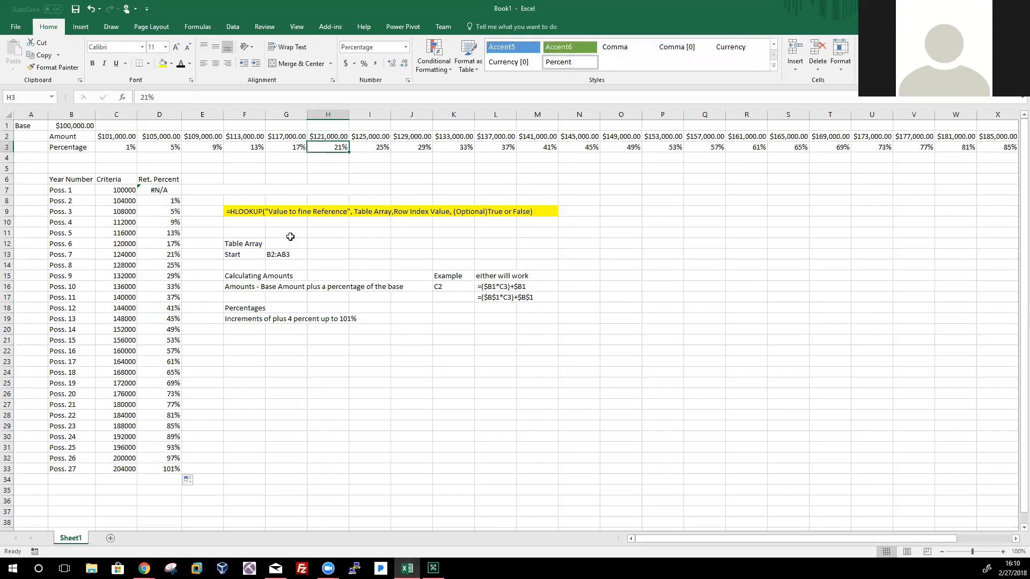
{"action": "left_click", "coordinate": [372, 136]}
{"action": "left_click", "coordinate": [377, 148]}
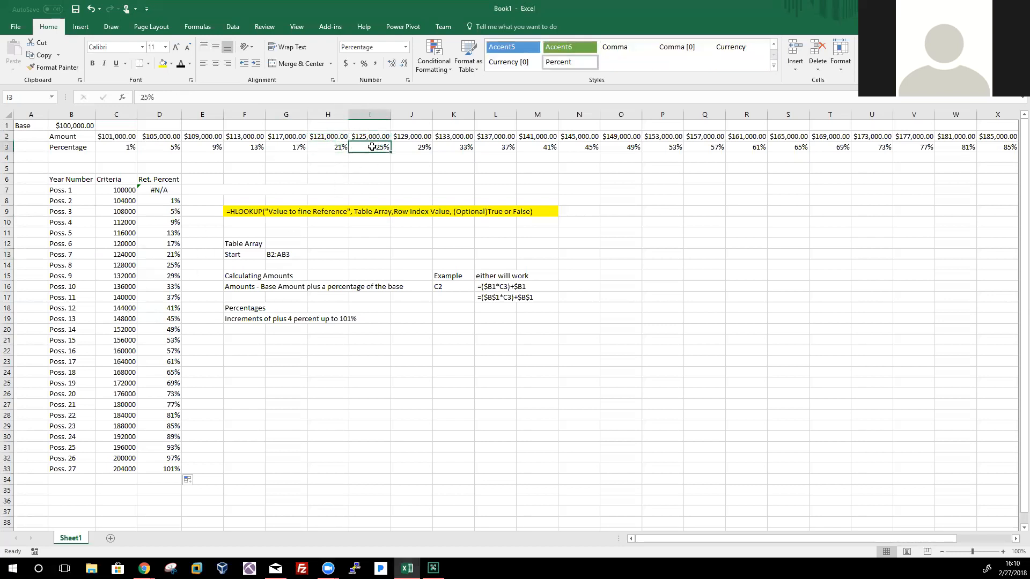
{"action": "left_click", "coordinate": [363, 139]}
{"action": "left_click", "coordinate": [364, 145]}
{"action": "left_click", "coordinate": [252, 161]}
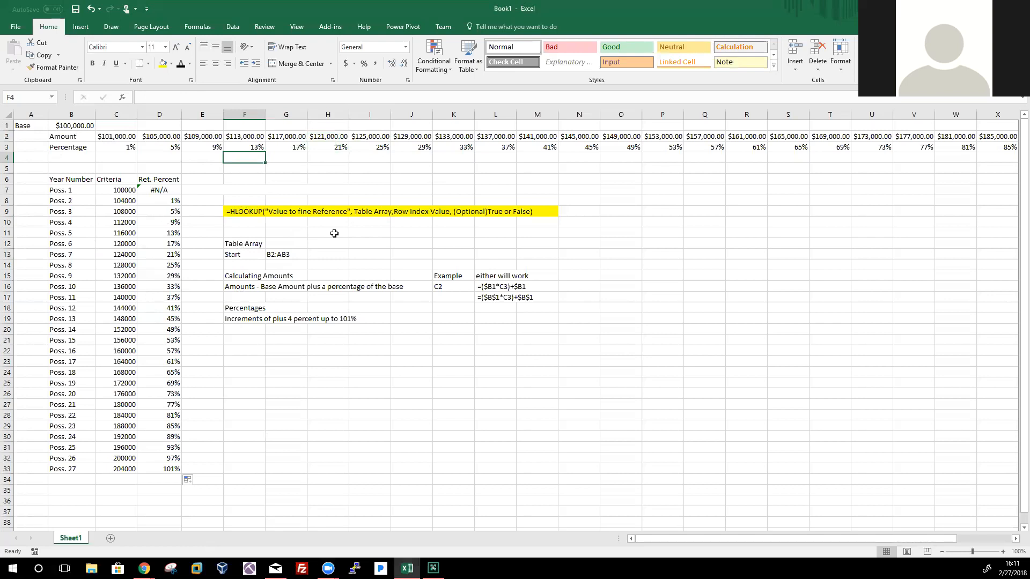
{"action": "left_click", "coordinate": [118, 138]}
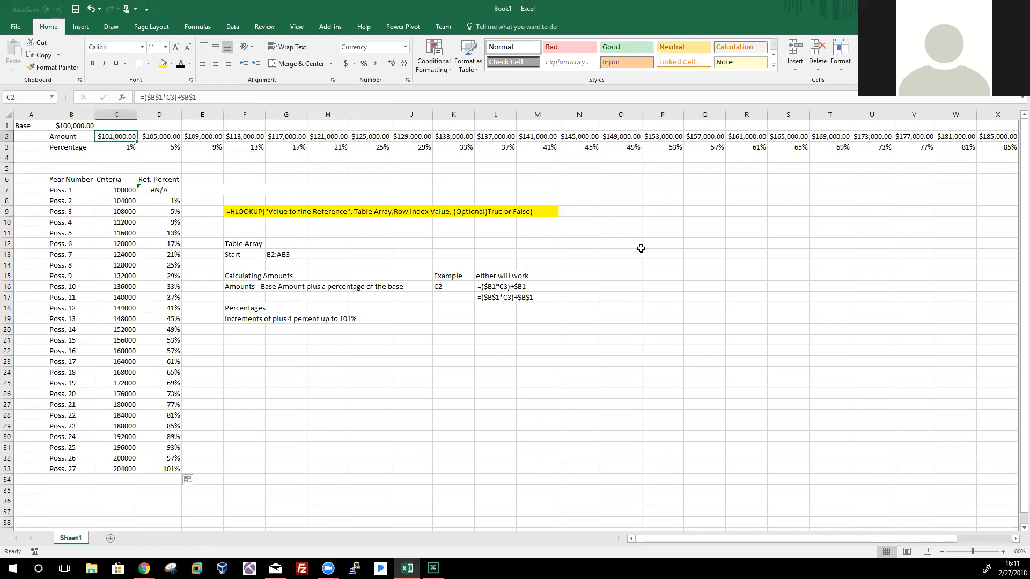
Start an HLOOKUP formula in F21 with the Poss. 3 criterion in C9 as the lookup value
{"action": "left_click", "coordinate": [252, 343]}
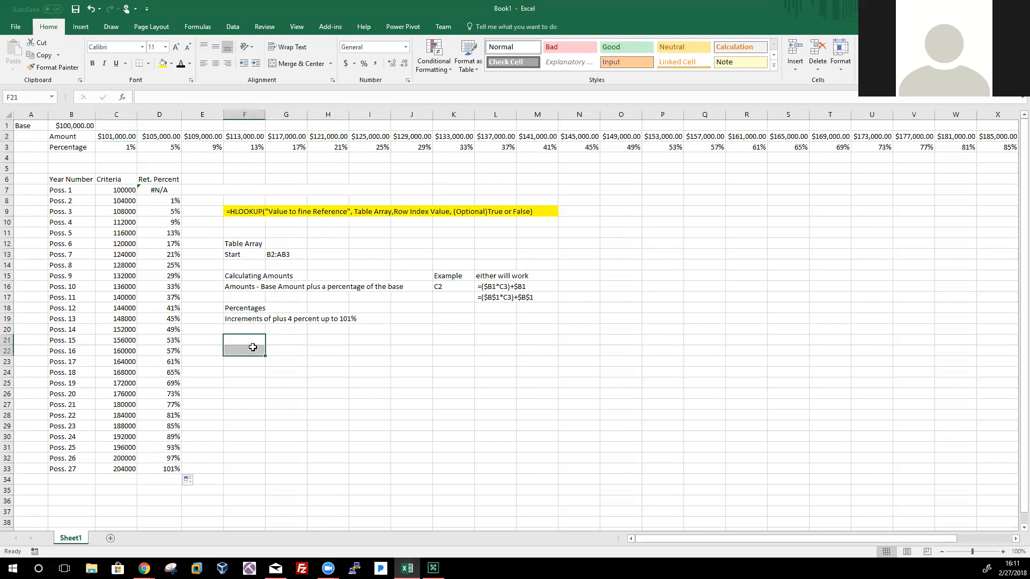
{"action": "left_click", "coordinate": [117, 212]}
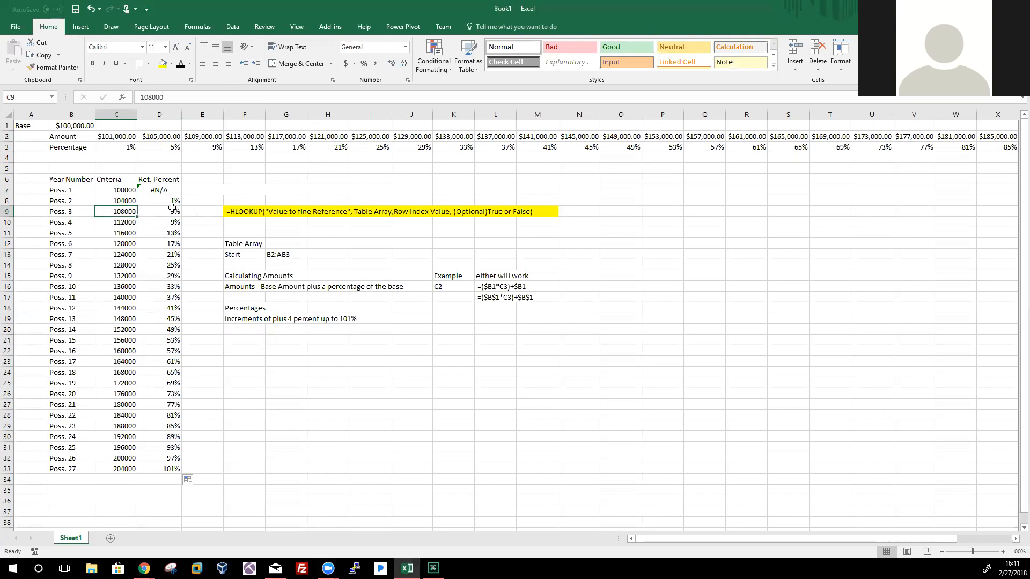
{"action": "left_click", "coordinate": [247, 340]}
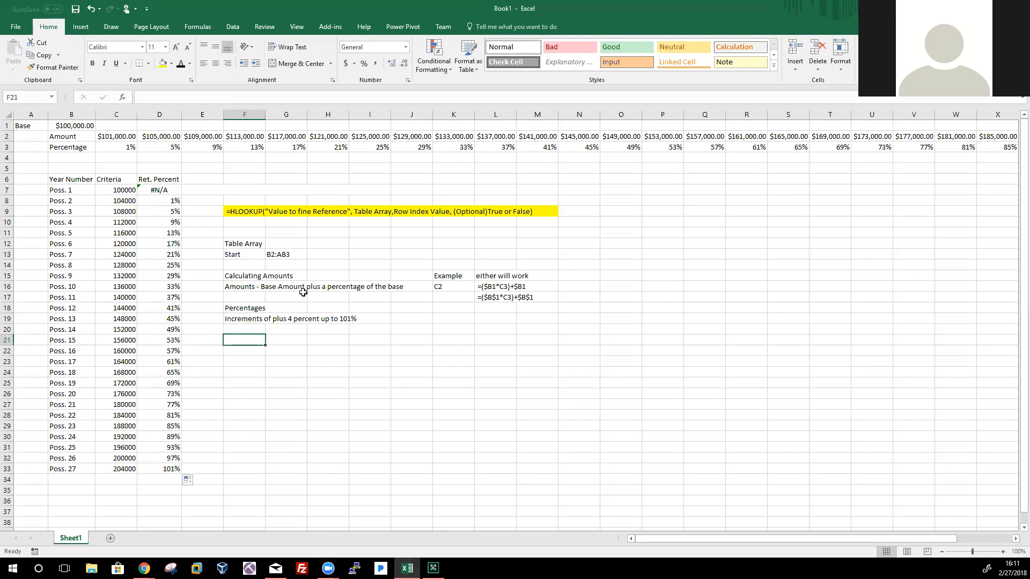
{"action": "type", "text": "=H"}
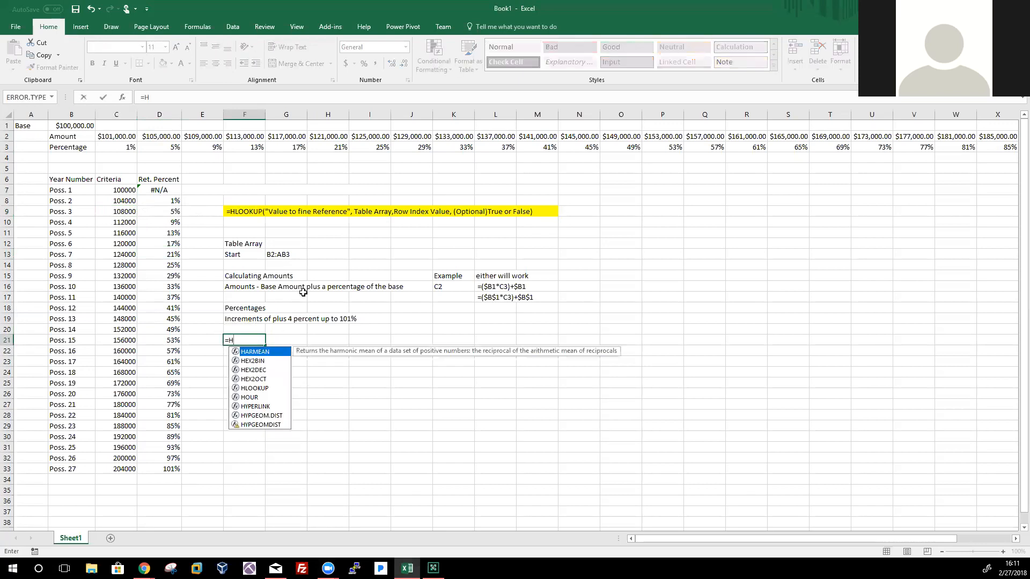
{"action": "type", "text": "lookup"}
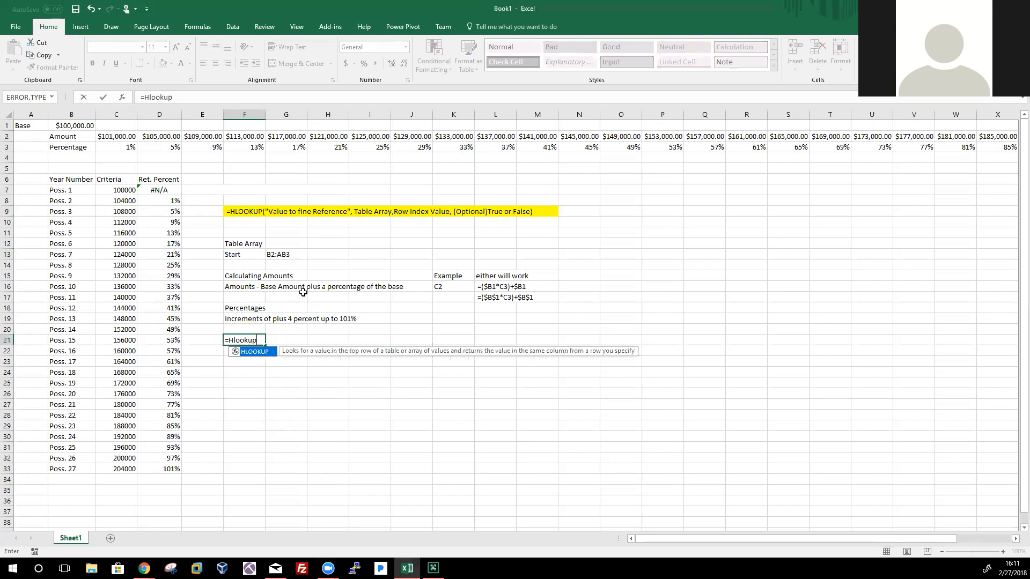
{"action": "type", "text": "("}
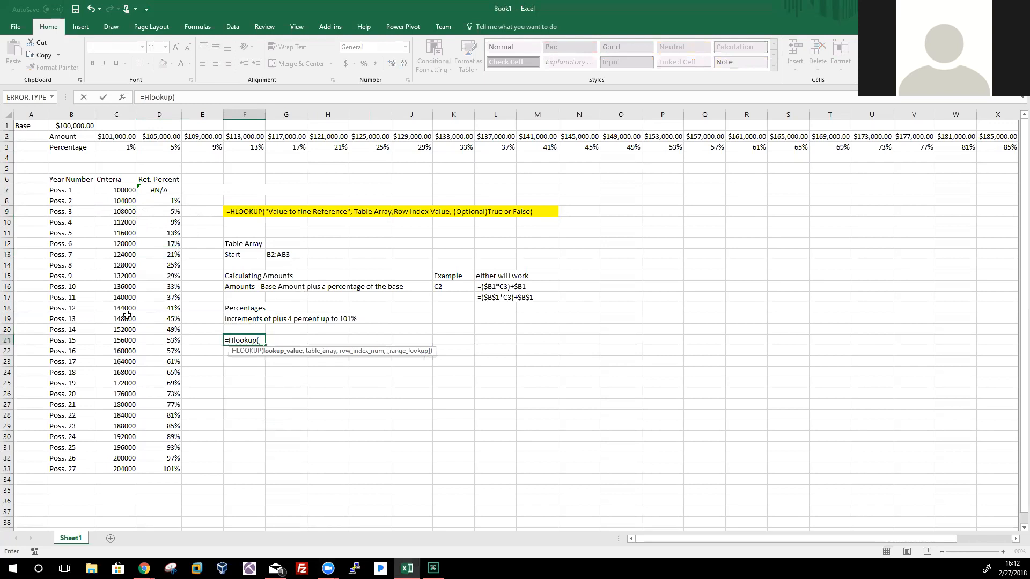
{"action": "type", "text": "C9"}
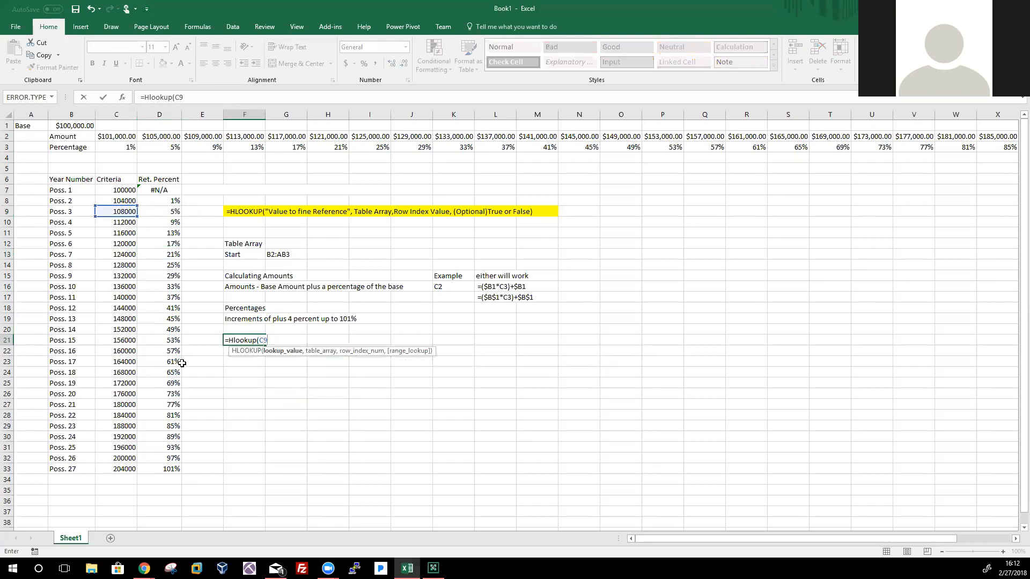
{"action": "key", "text": "BackSpace"}
{"action": "key", "text": "BackSpace"}
{"action": "key", "text": "BackSpace"}
{"action": "key", "text": "BackSpace"}
{"action": "key", "text": "BackSpace"}
{"action": "type", "text": "C9,"}
Set the table array of the F21 HLOOKUP formula to B2:AB3
{"action": "type", "text": "B"}
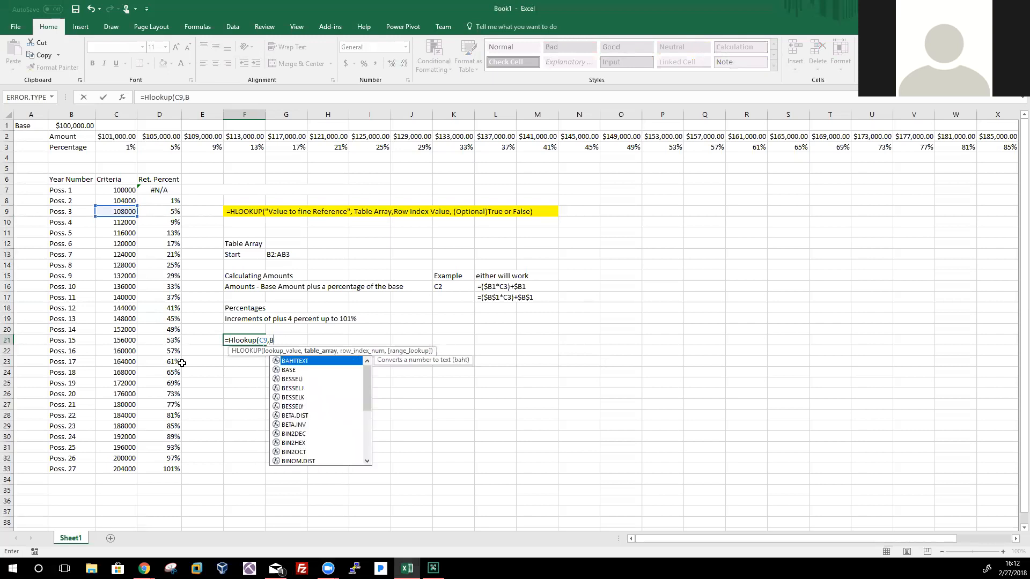
{"action": "type", "text": "2"}
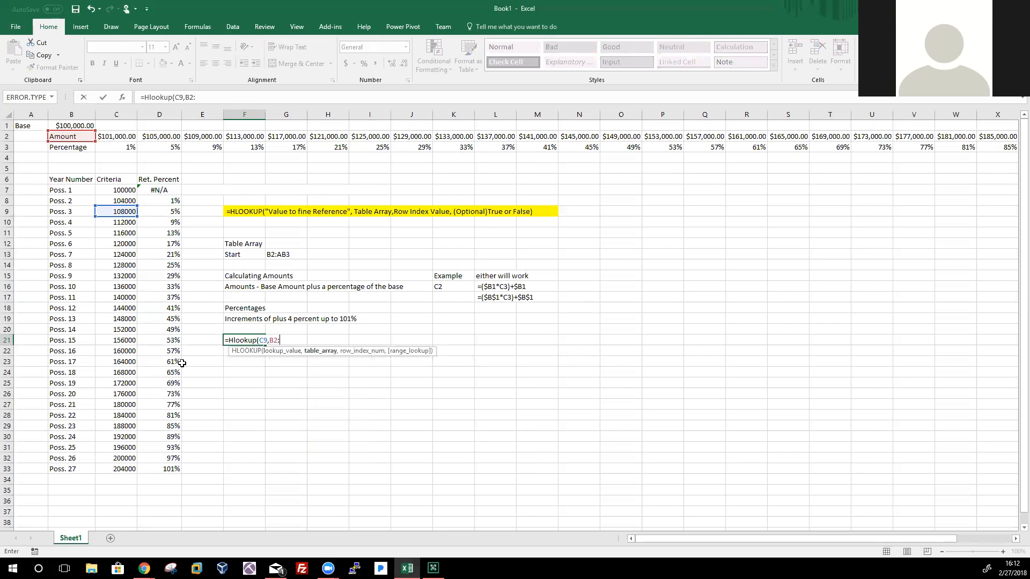
{"action": "type", "text": ":AB"}
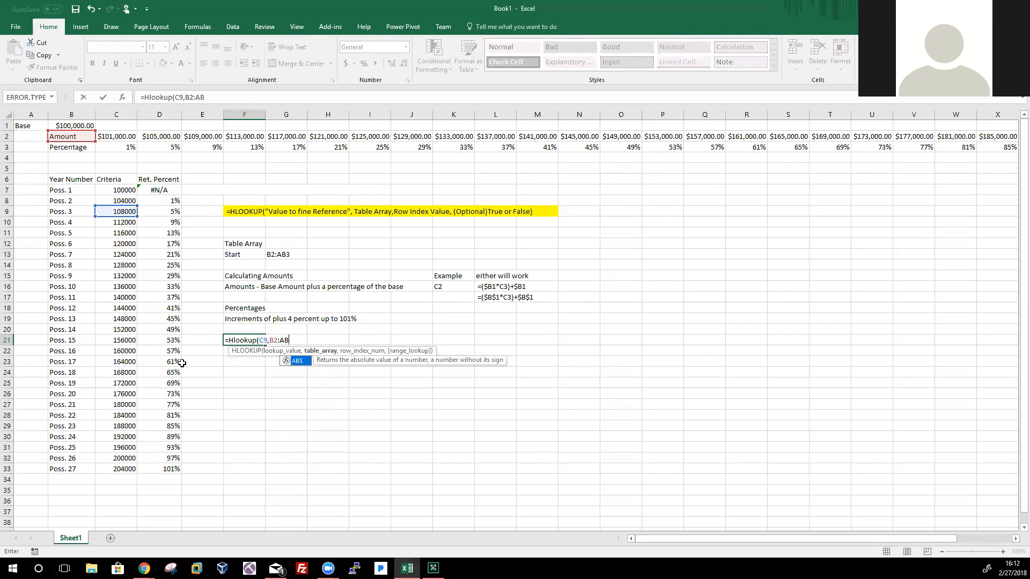
{"action": "type", "text": "3"}
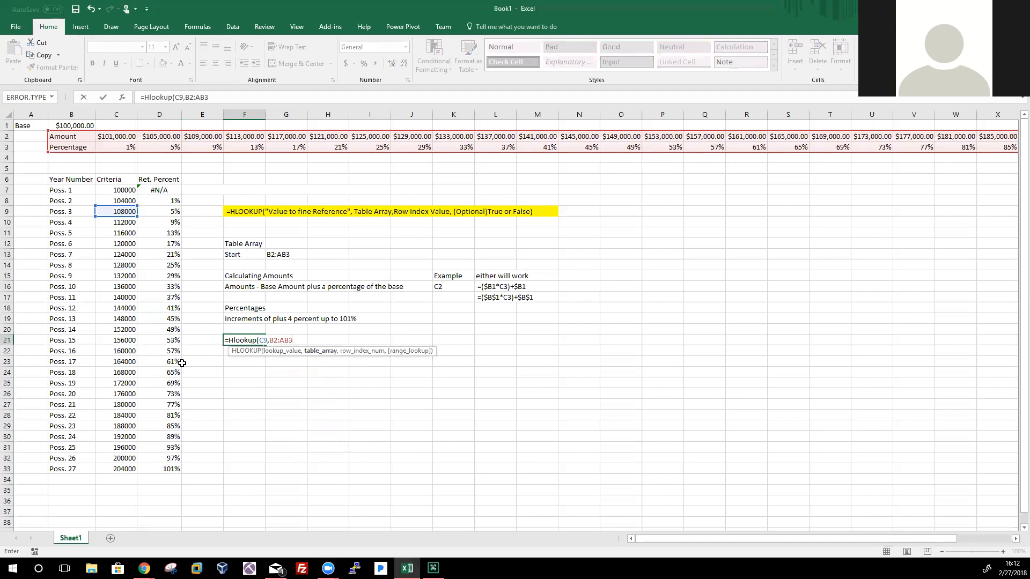
Complete the F21 HLOOKUP formula with row index 2 and FALSE for an exact match
{"action": "type", "text": ",2"}
{"action": "type", "text": ",2,"}
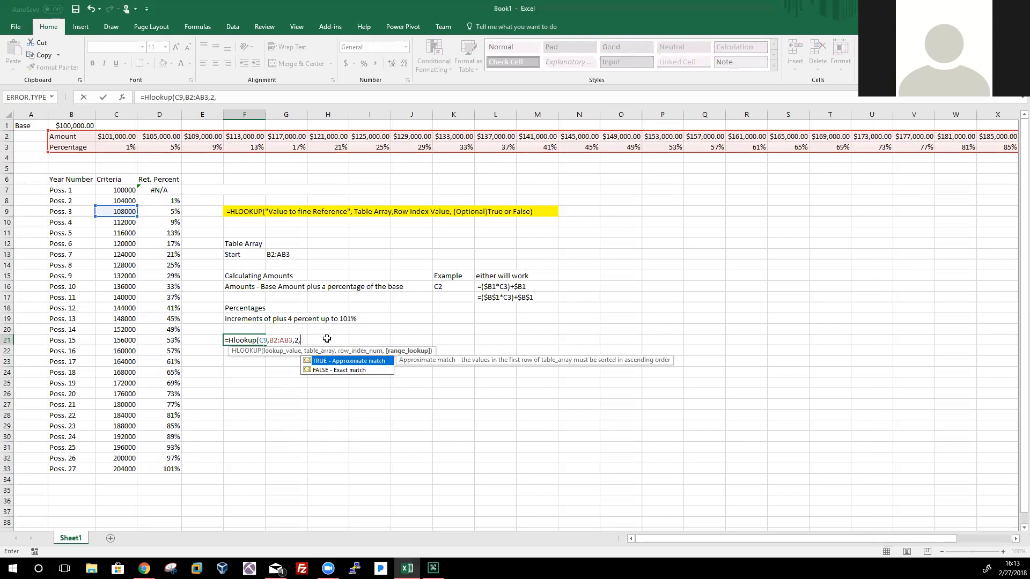
{"action": "key", "text": "Down"}
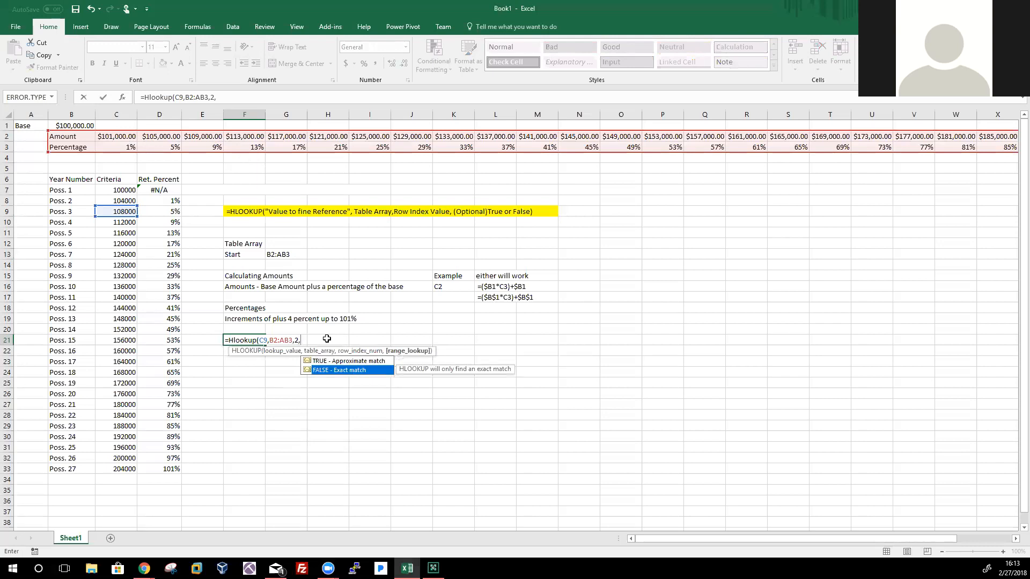
{"action": "double_click", "coordinate": [316, 370]}
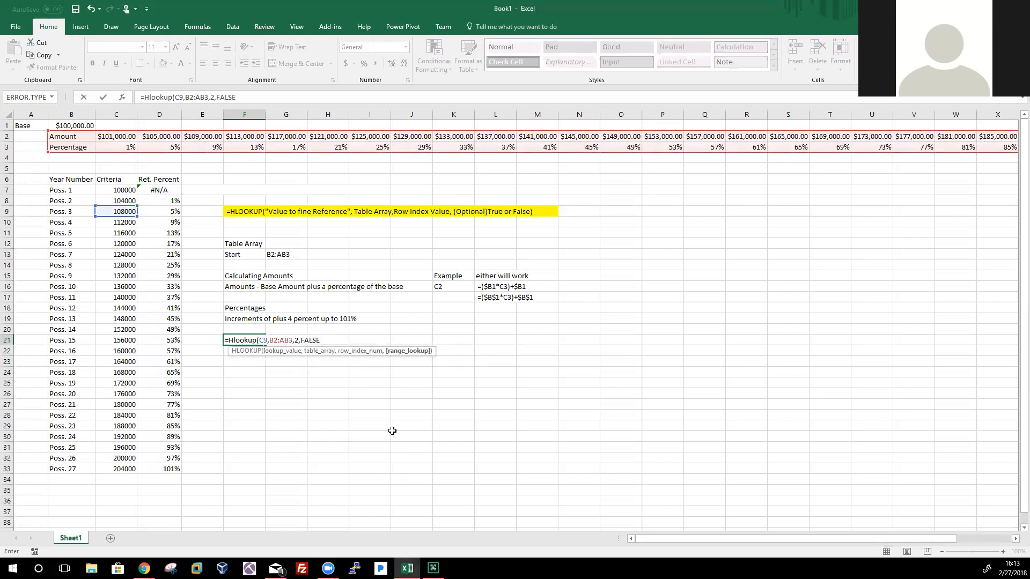
{"action": "key", "text": "ctrl+Return"}
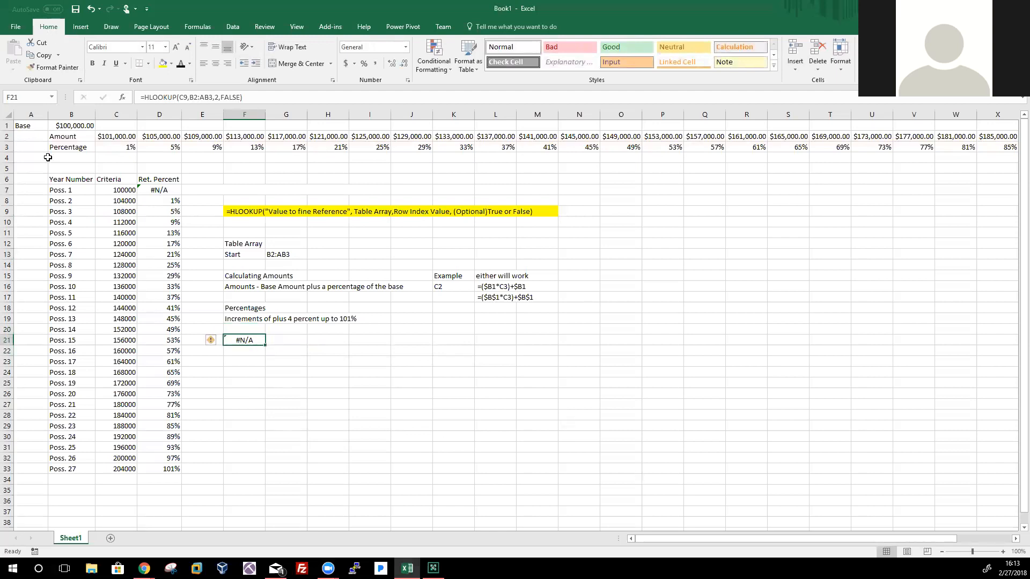
Change the range lookup argument of the F21 formula to TRUE and format the cell as a percentage
{"action": "left_click", "coordinate": [119, 214]}
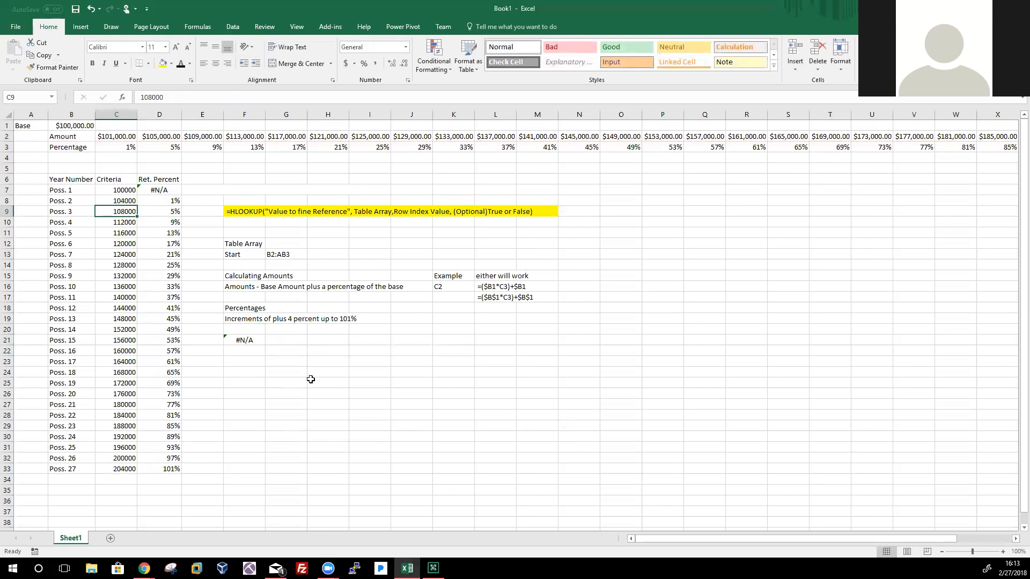
{"action": "left_click", "coordinate": [257, 343]}
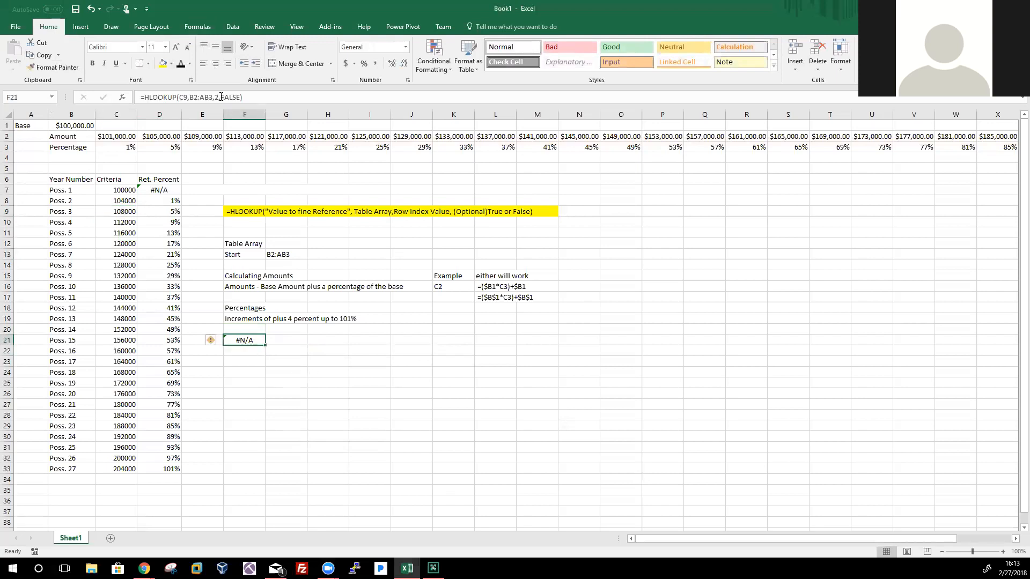
{"action": "left_click_drag", "start_coordinate": [221, 96], "coordinate": [244, 97]}
{"action": "type", "text": "Tru"}
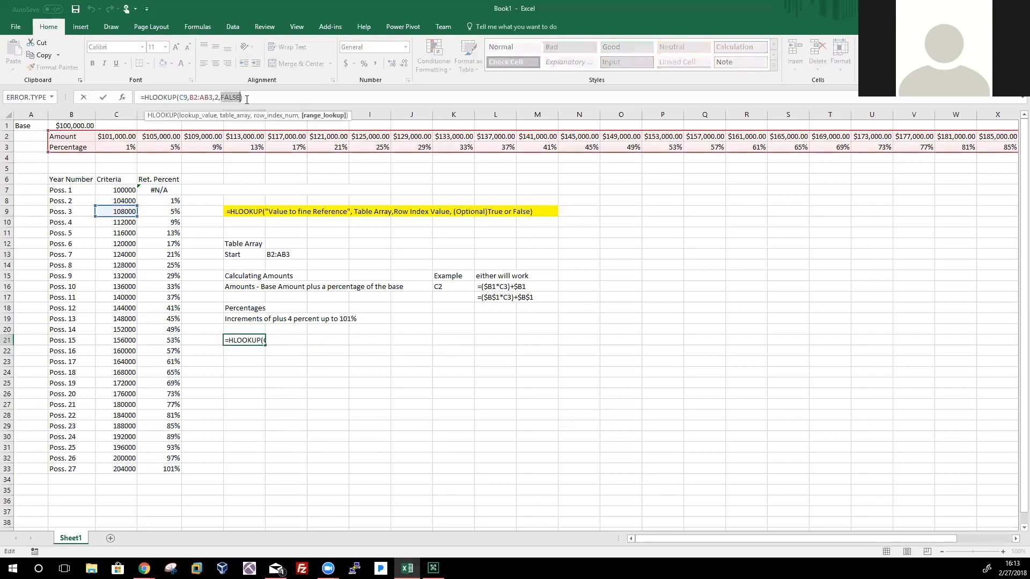
{"action": "type", "text": "e"}
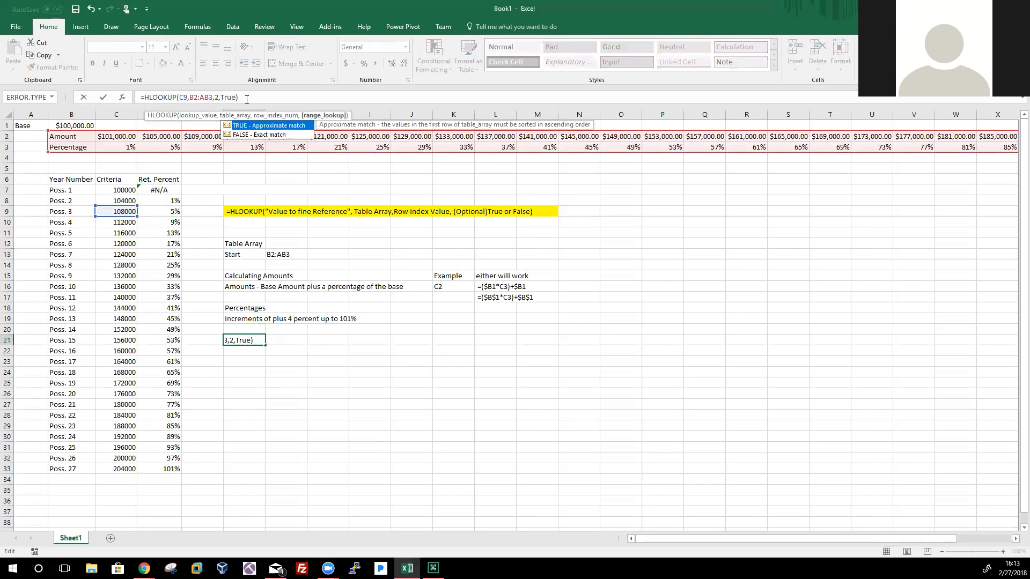
{"action": "key", "text": "ctrl+Return"}
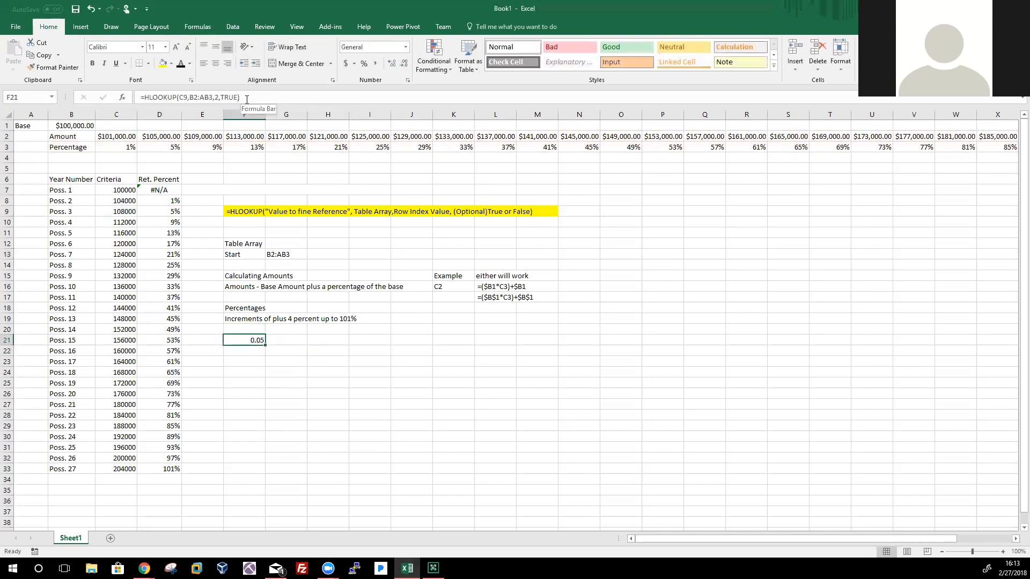
{"action": "left_click", "coordinate": [364, 63]}
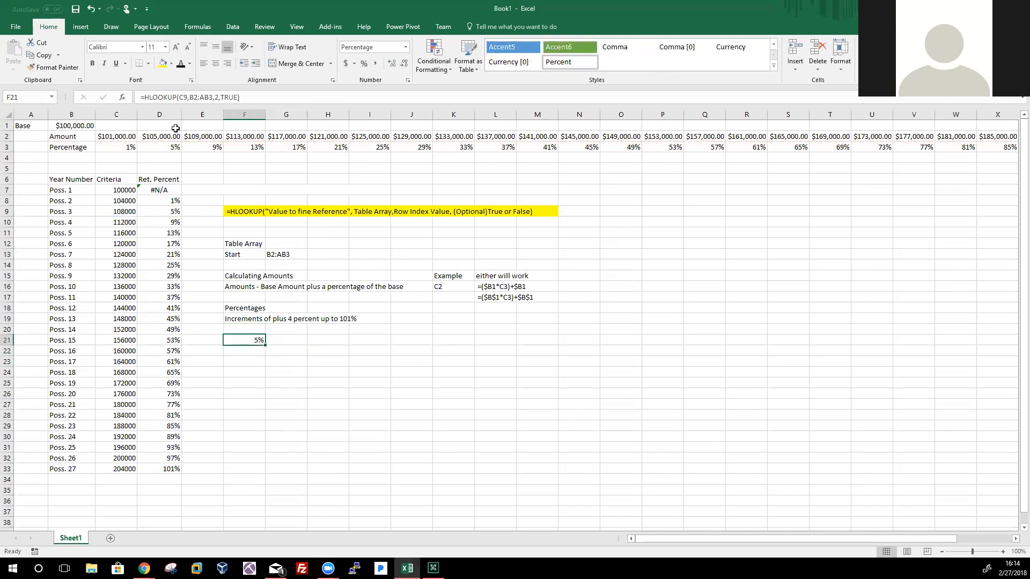
Compare the F21 result with the percentages in D3 and E3 and the criterion in C9
{"action": "left_click", "coordinate": [169, 146]}
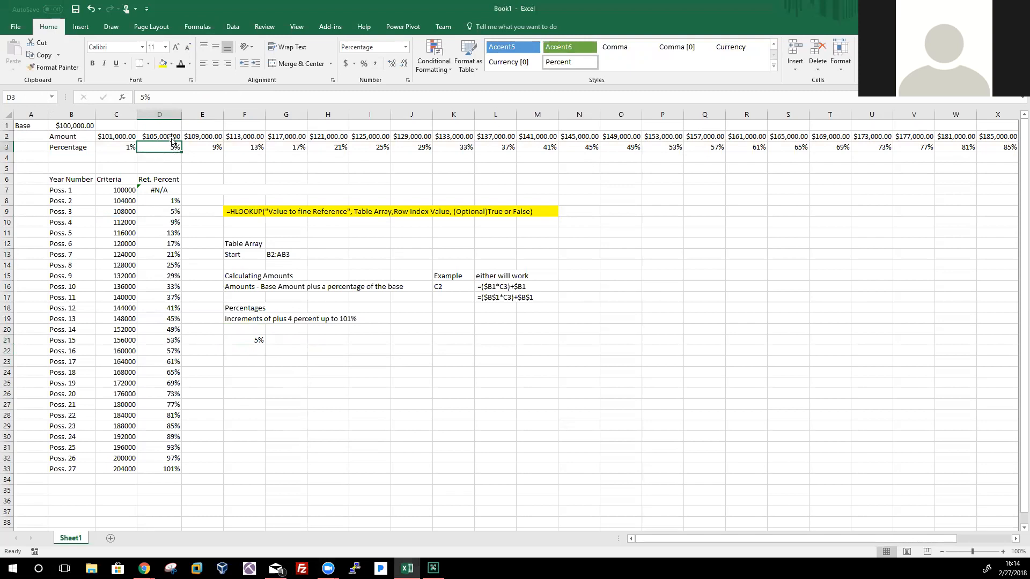
{"action": "left_click", "coordinate": [229, 340]}
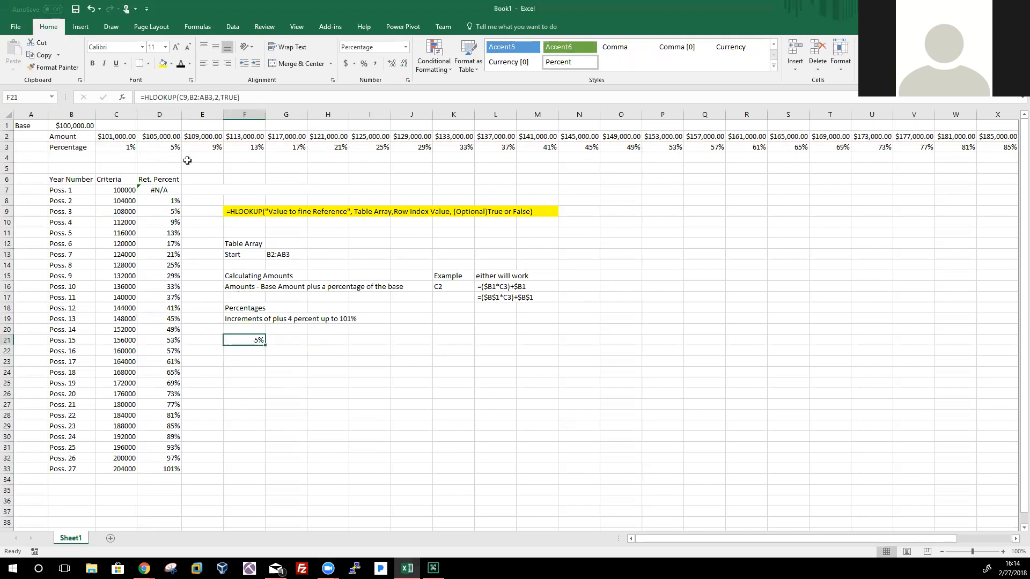
{"action": "left_click", "coordinate": [212, 146]}
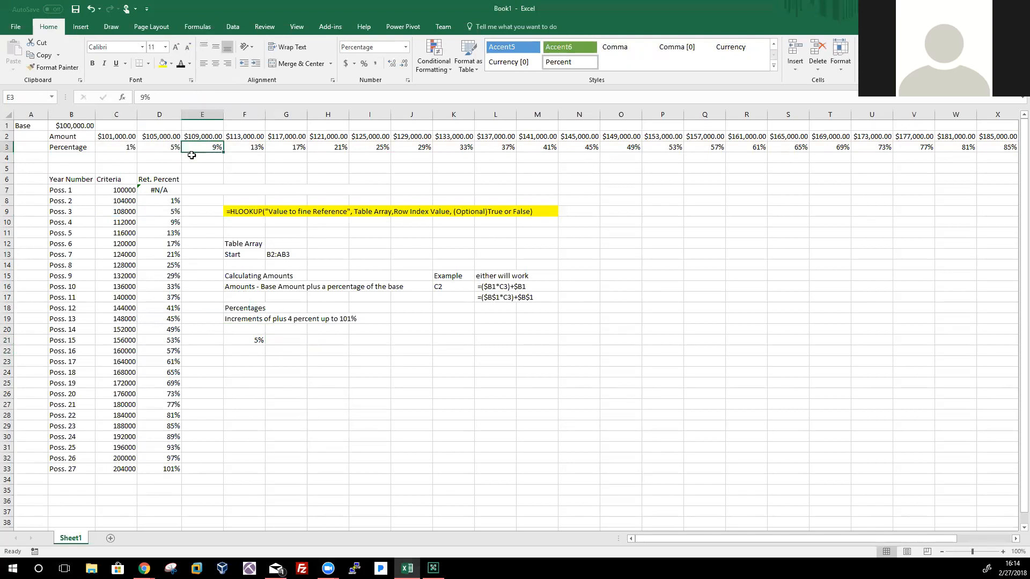
{"action": "left_click", "coordinate": [236, 342]}
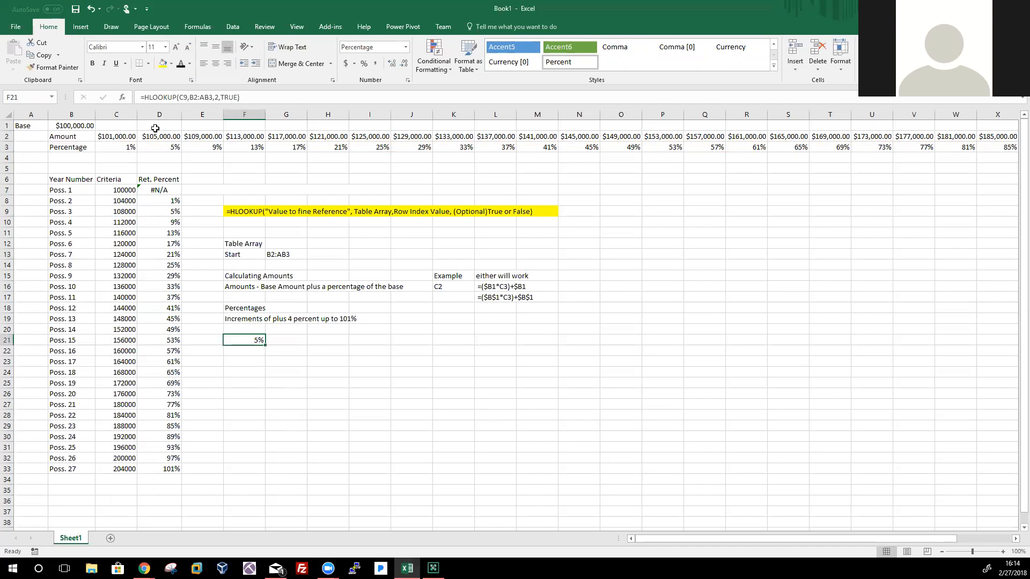
{"action": "left_click", "coordinate": [112, 210]}
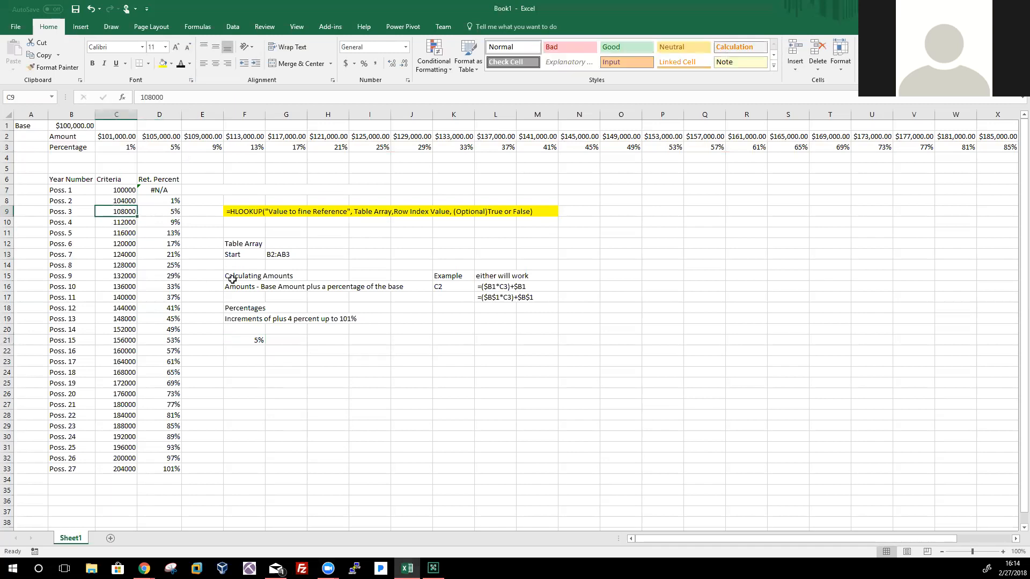
{"action": "left_click", "coordinate": [236, 339]}
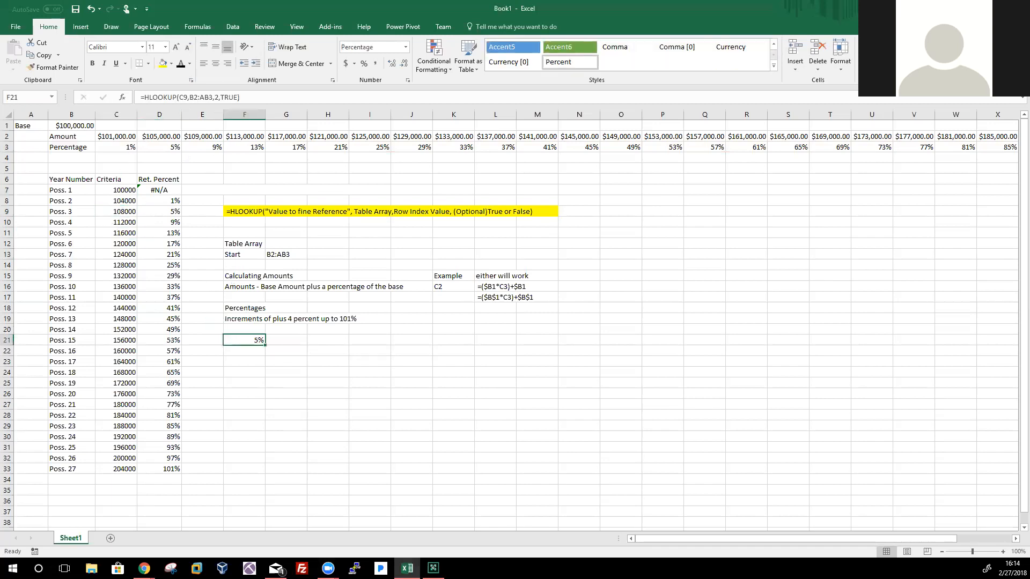